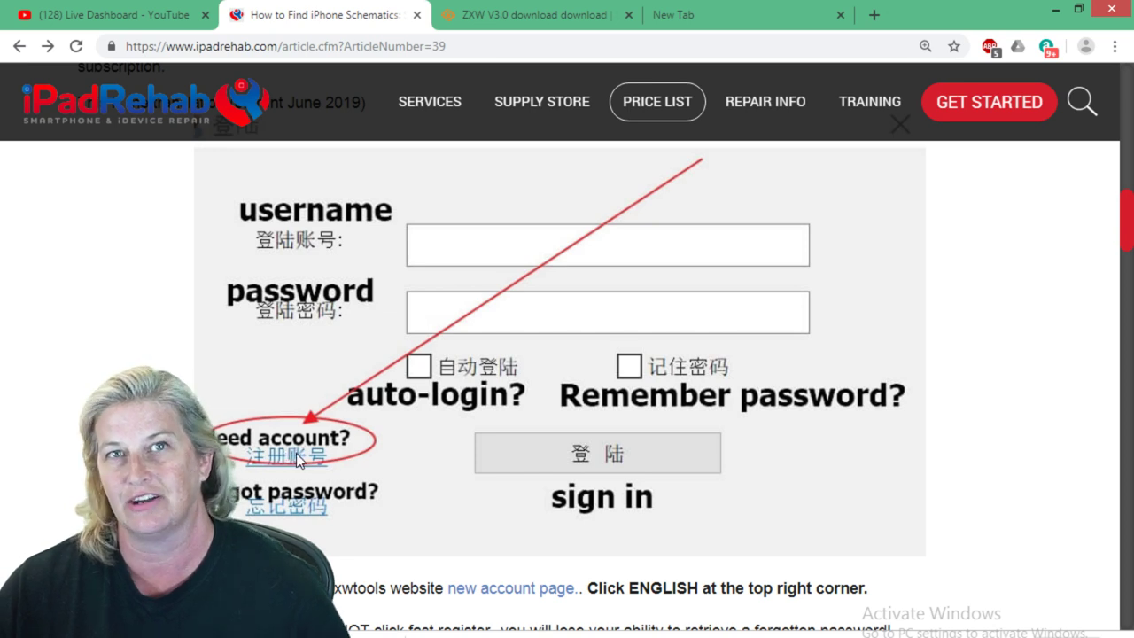
Scroll past the login image and follow the article's 'new account page' link to zxwtools.
scroll(266, 447, down, 1)
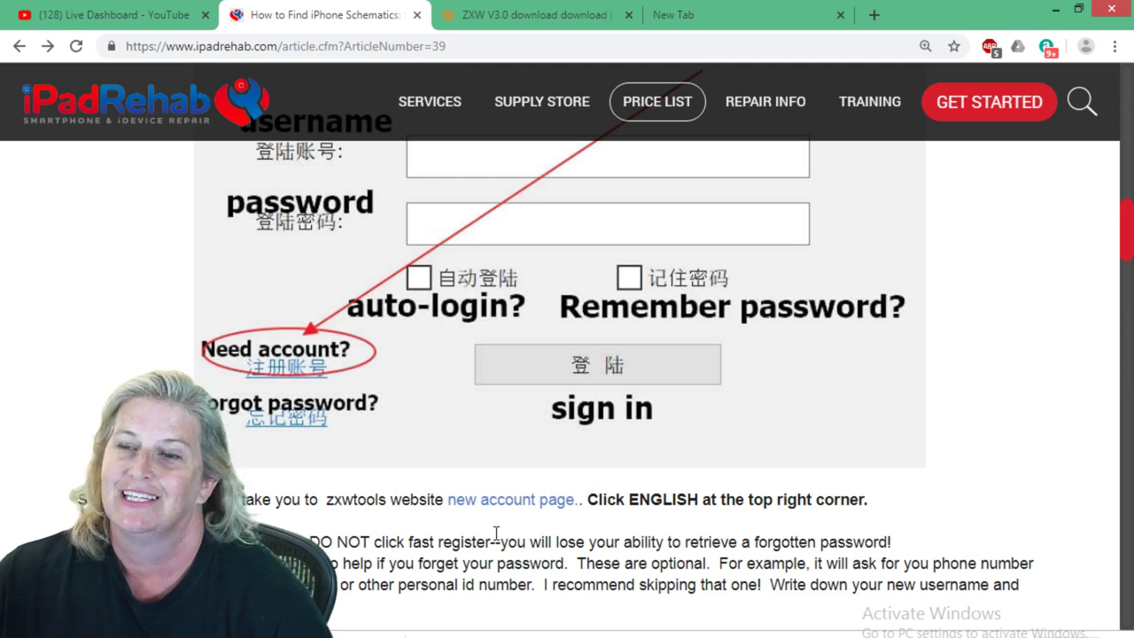
scroll(527, 482, down, 1)
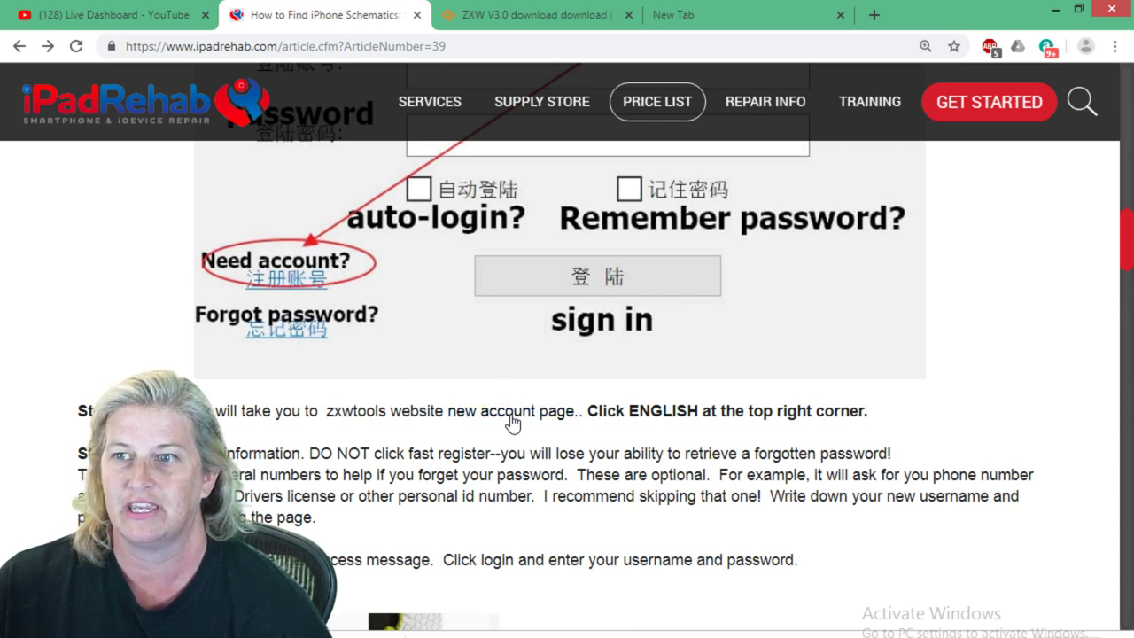
click(494, 418)
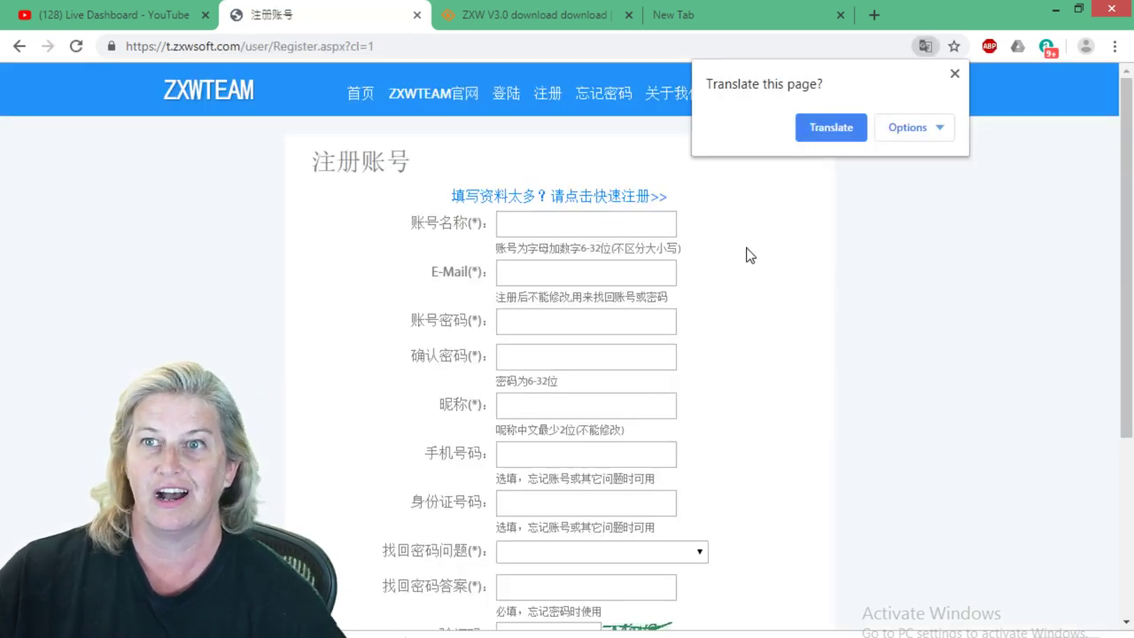
Translate the Chinese registration page into English with Chrome's prompt.
click(830, 128)
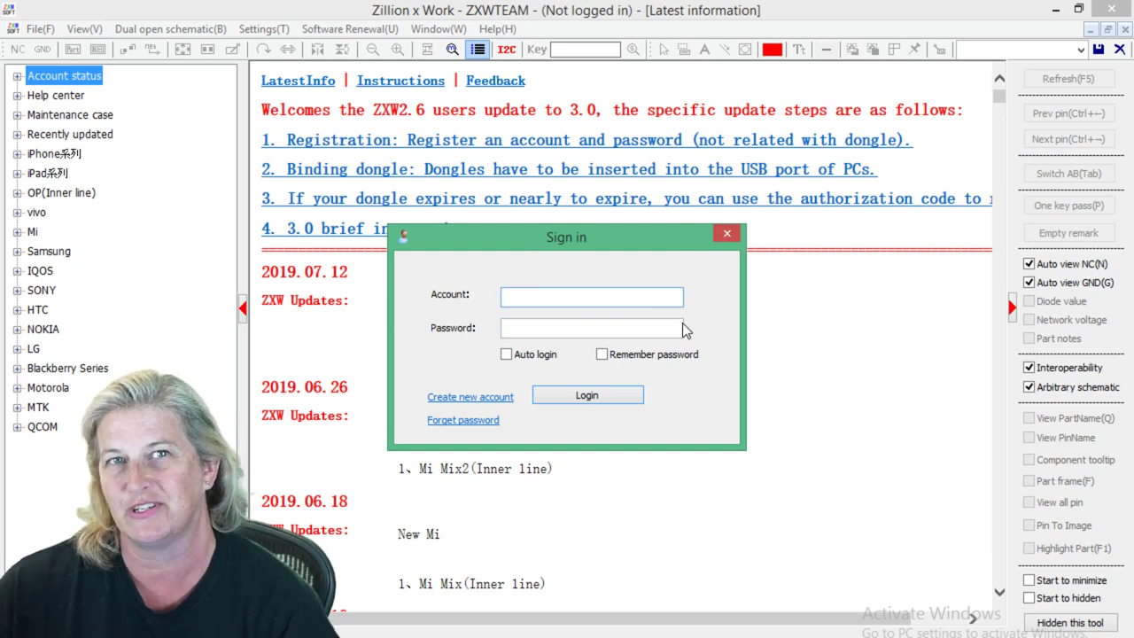
Choose 'Create new account' in the ZXW Sign in dialog and return to the registration tab.
click(467, 399)
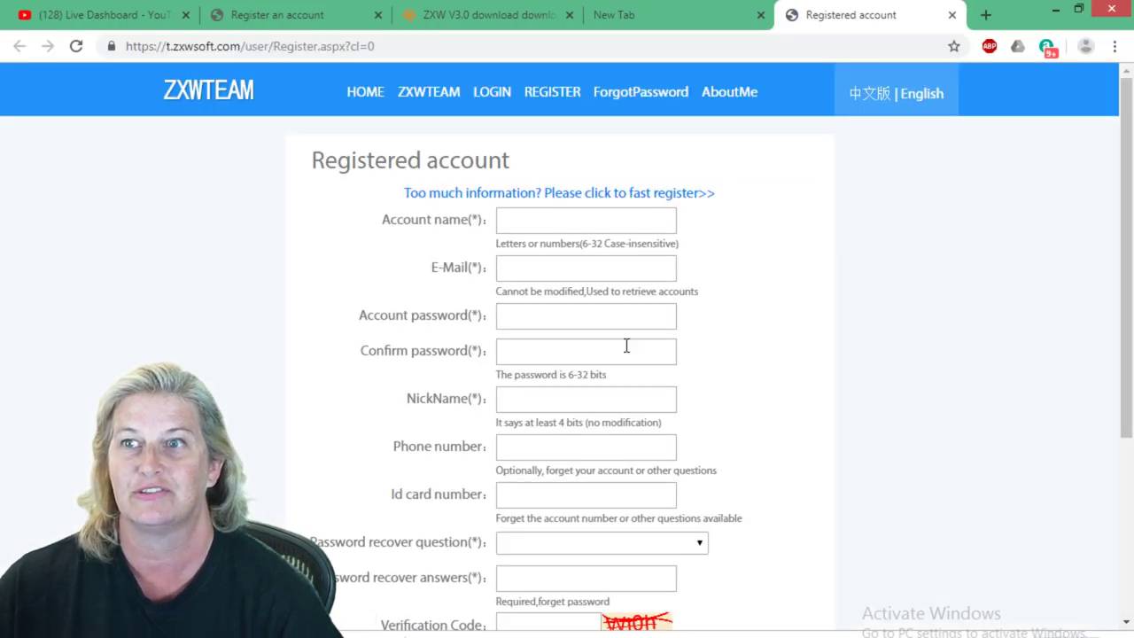
click(704, 19)
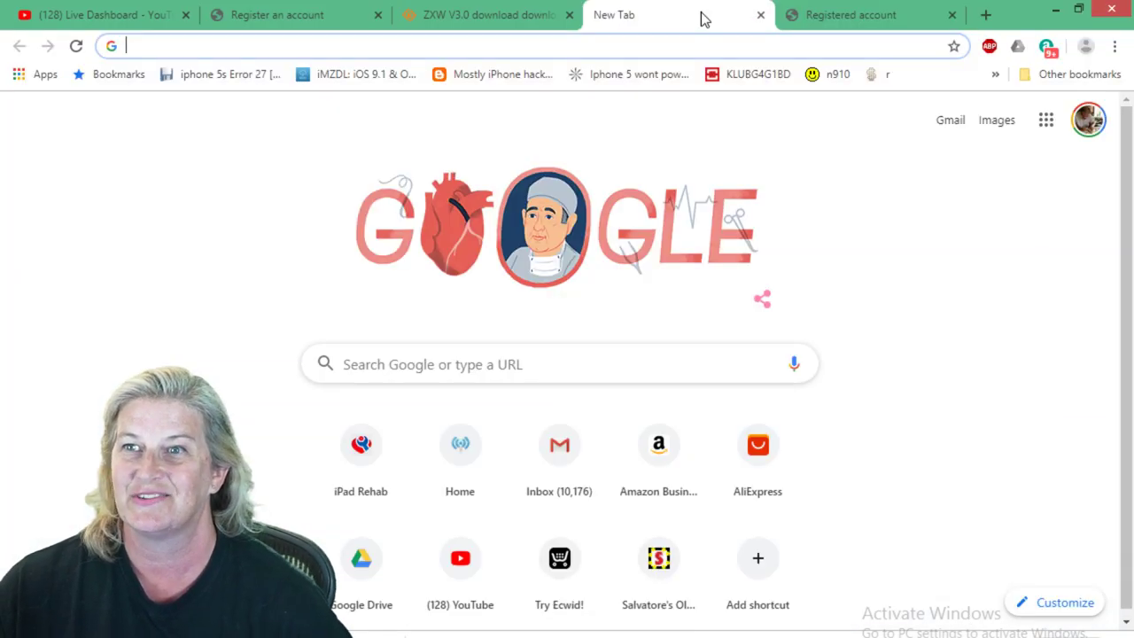
click(846, 18)
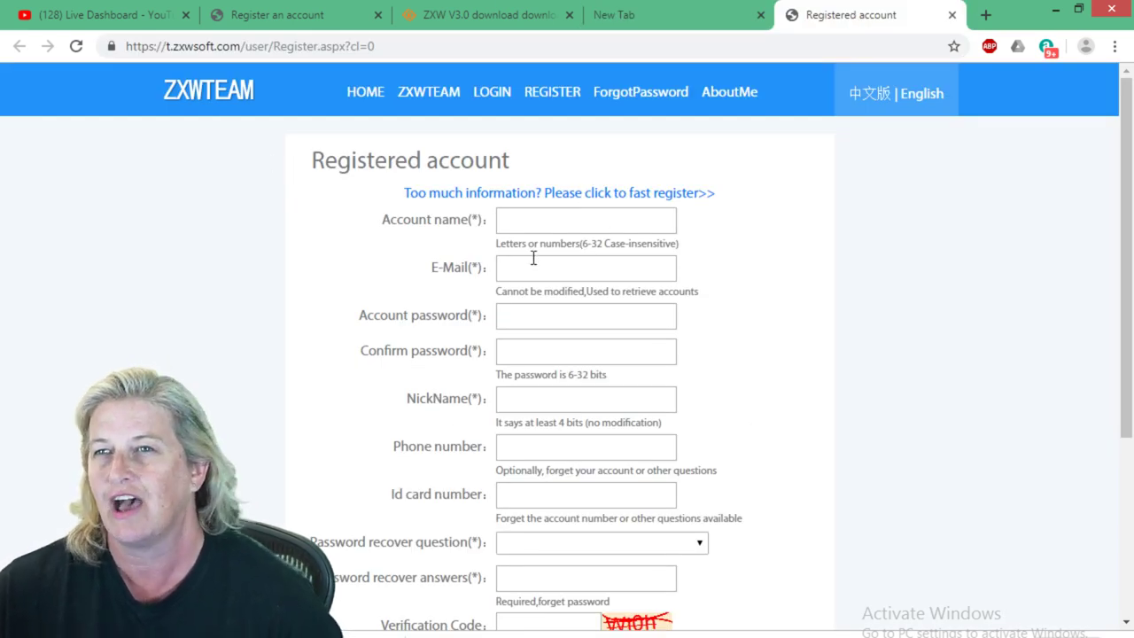
Type the chosen account name into the Account name field.
click(547, 219)
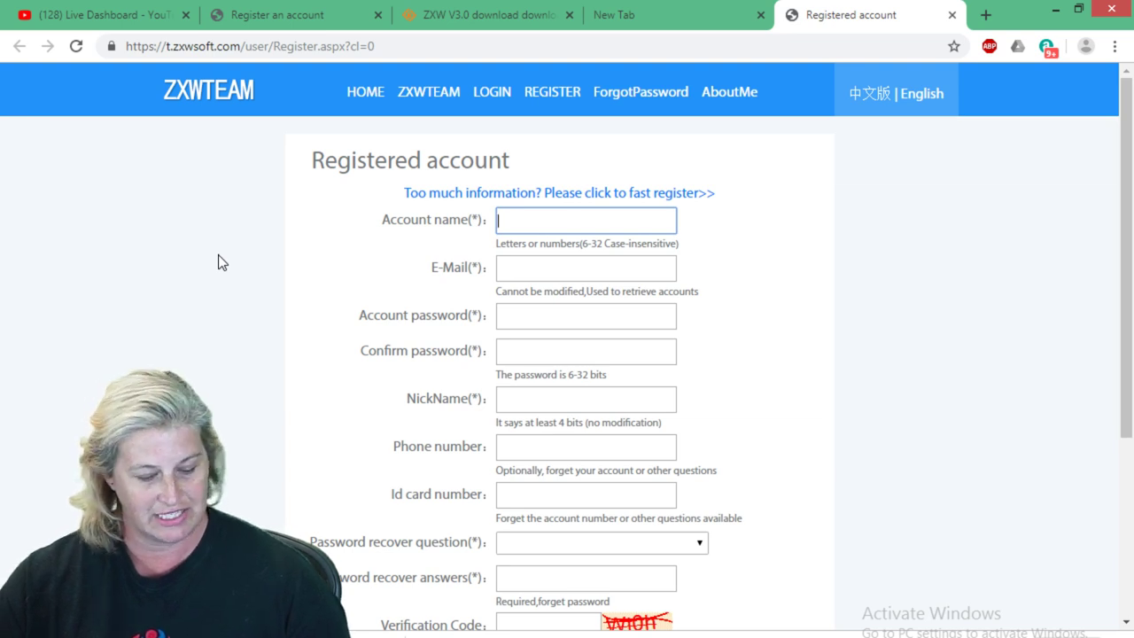
text(emergenc)
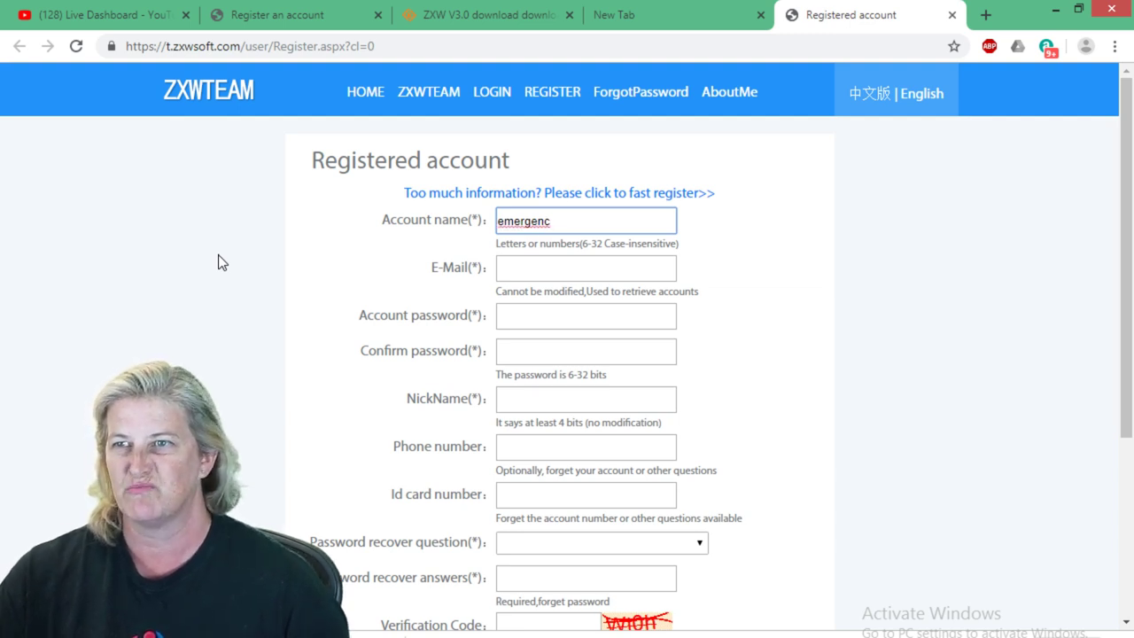
text(y)
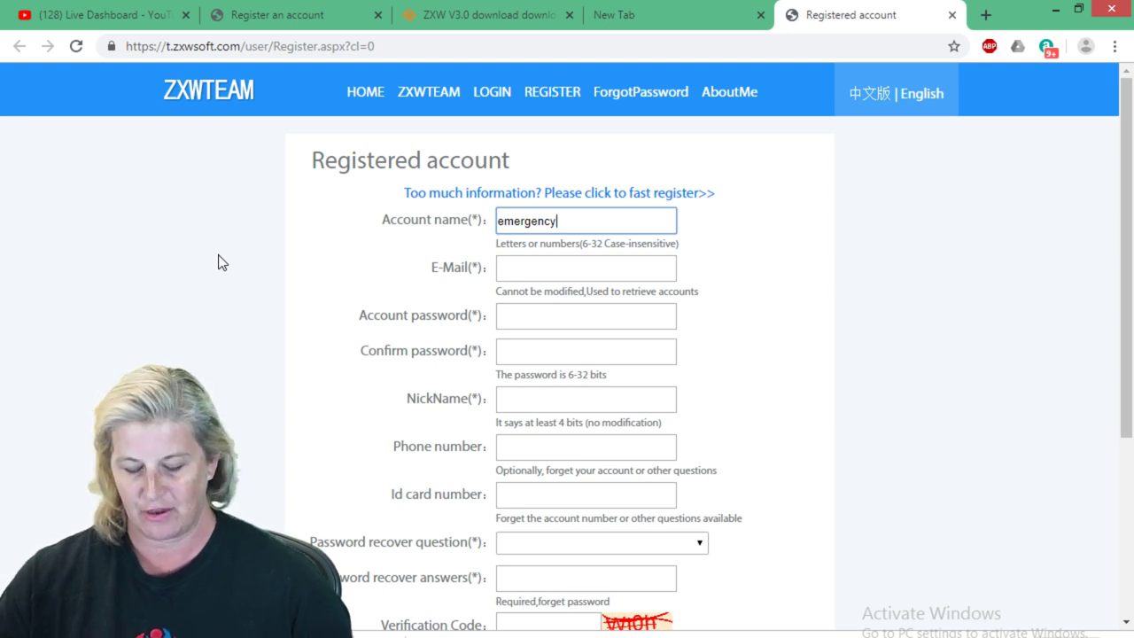
text(z)
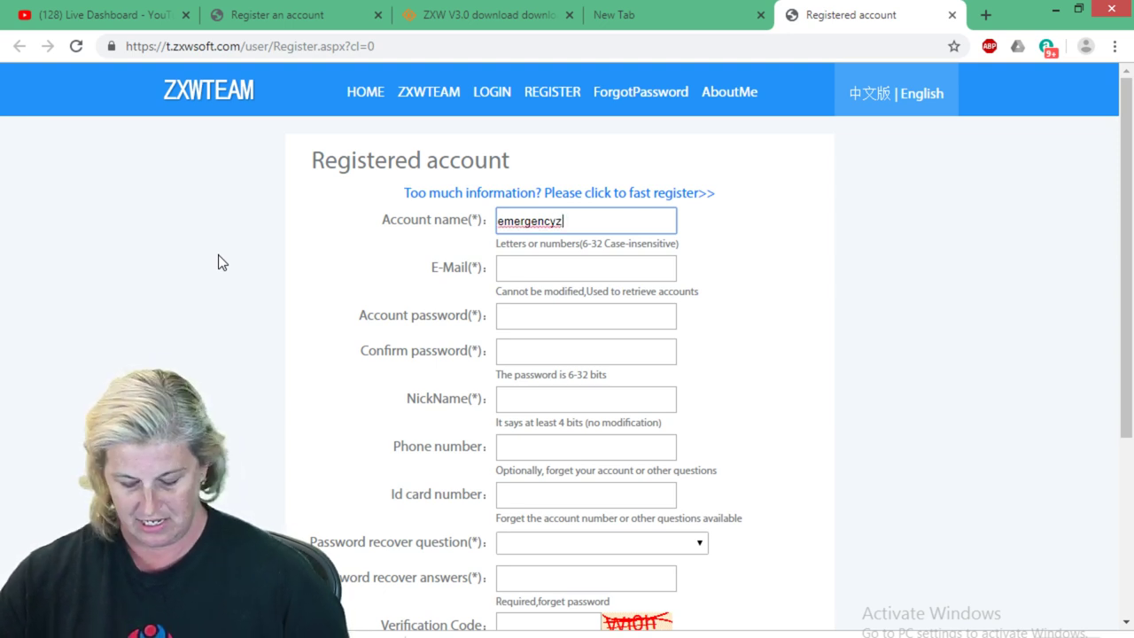
text(xw)
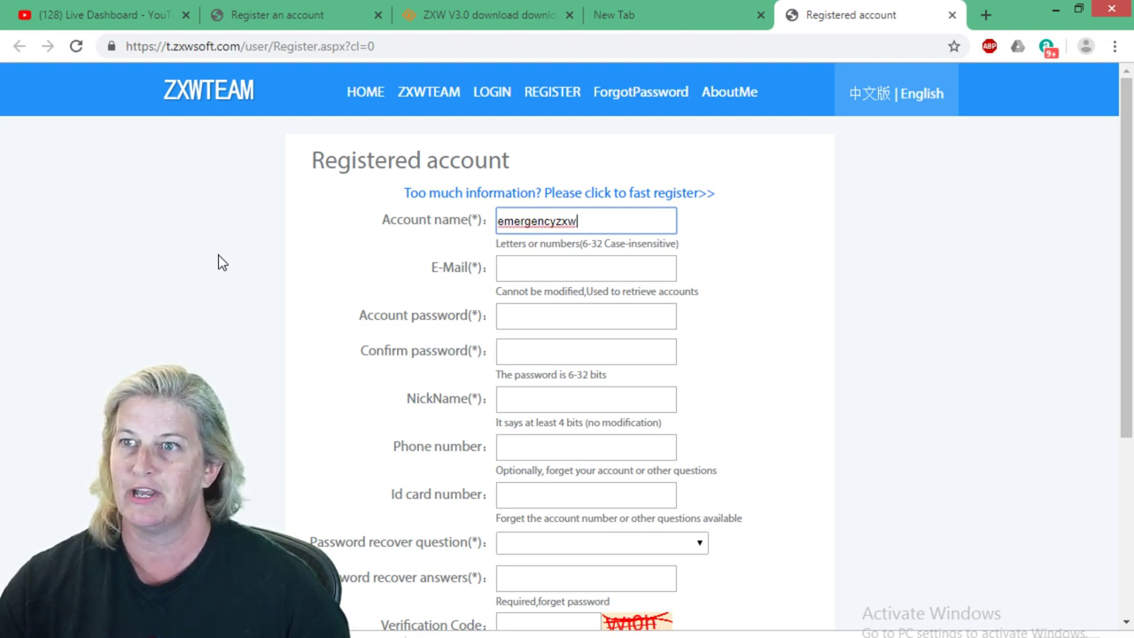
click(585, 264)
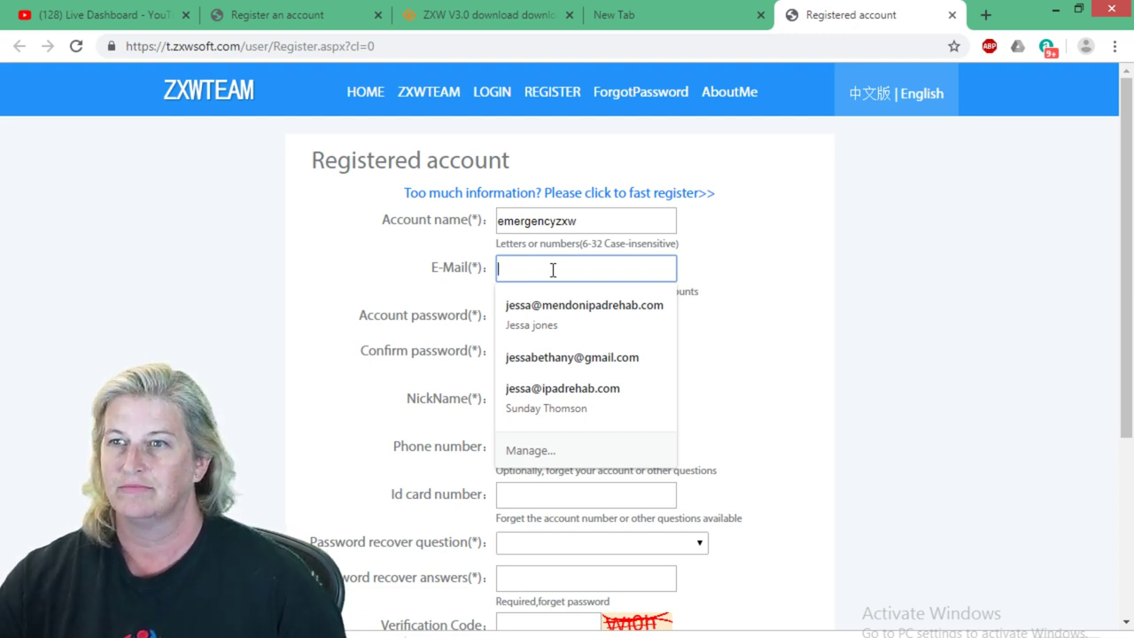
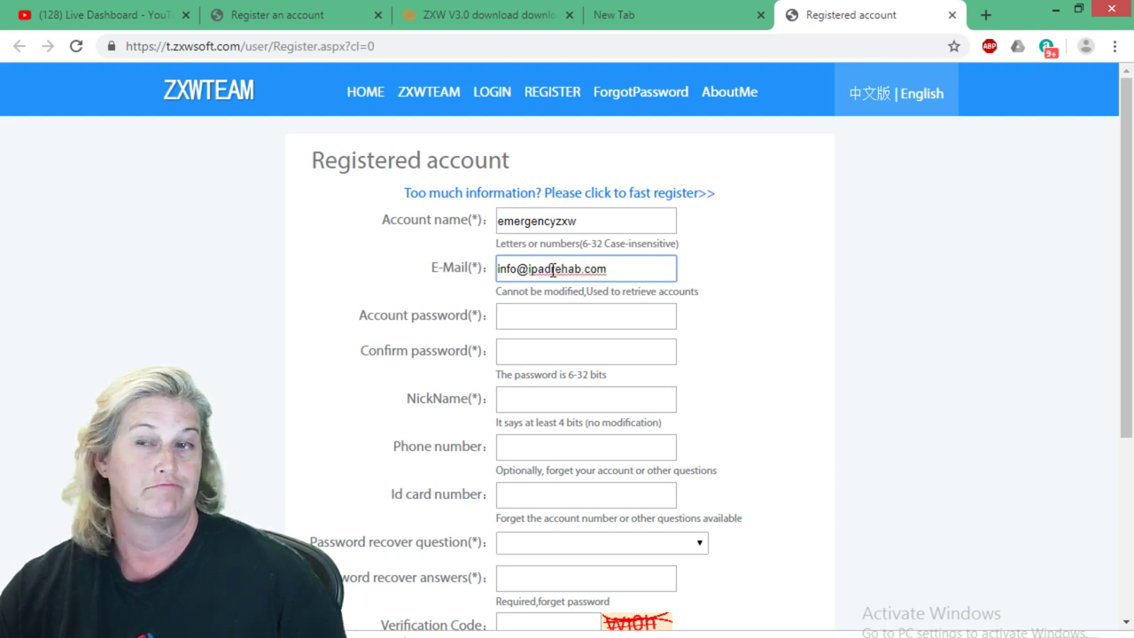
Enter the contact e-mail address and the account password, then confirm the password.
click(580, 317)
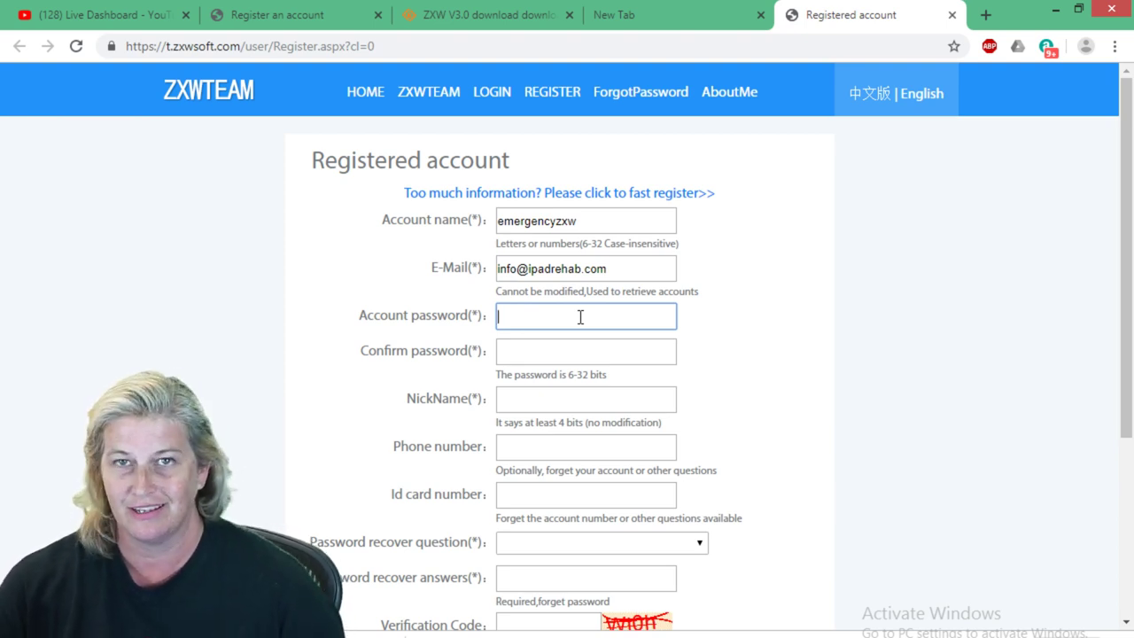
text(****)
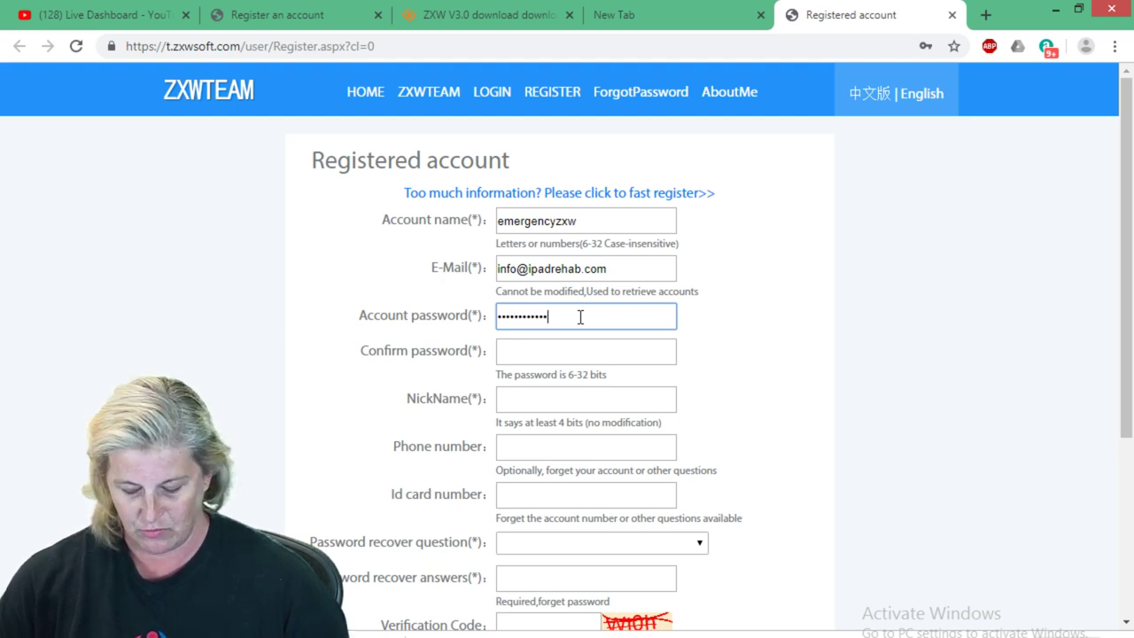
key(Tab)
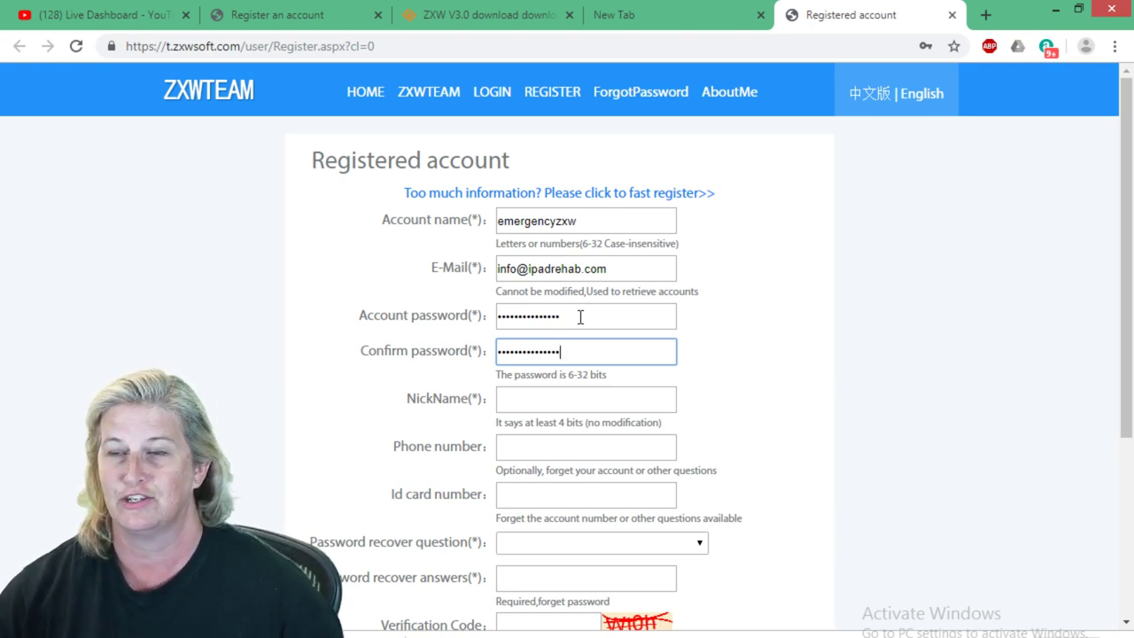
click(557, 398)
click(421, 397)
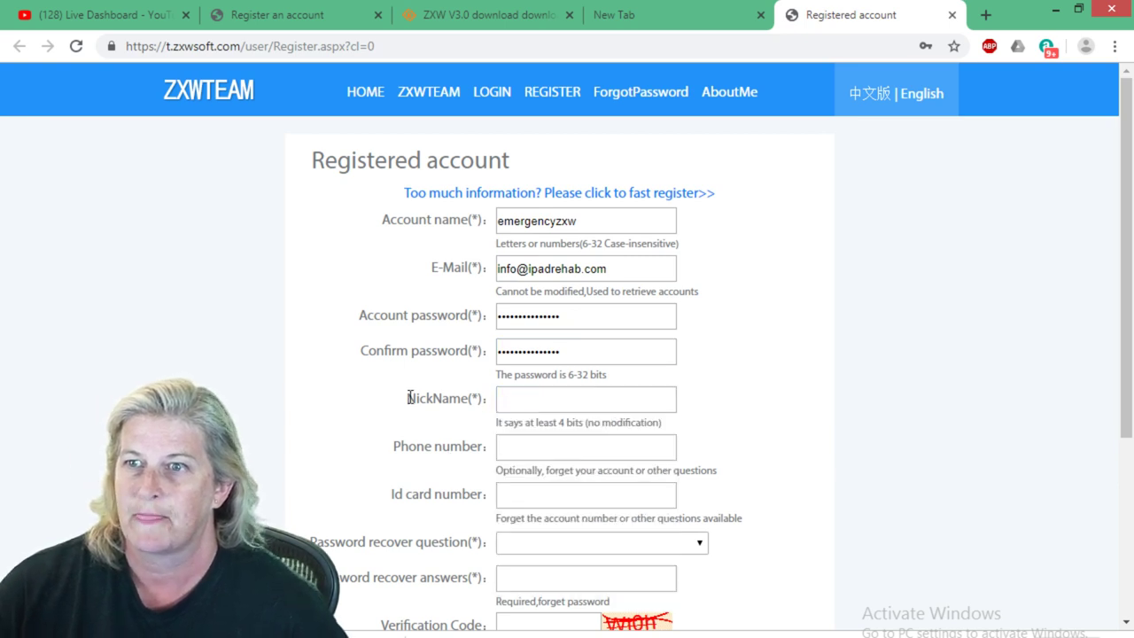
click(589, 402)
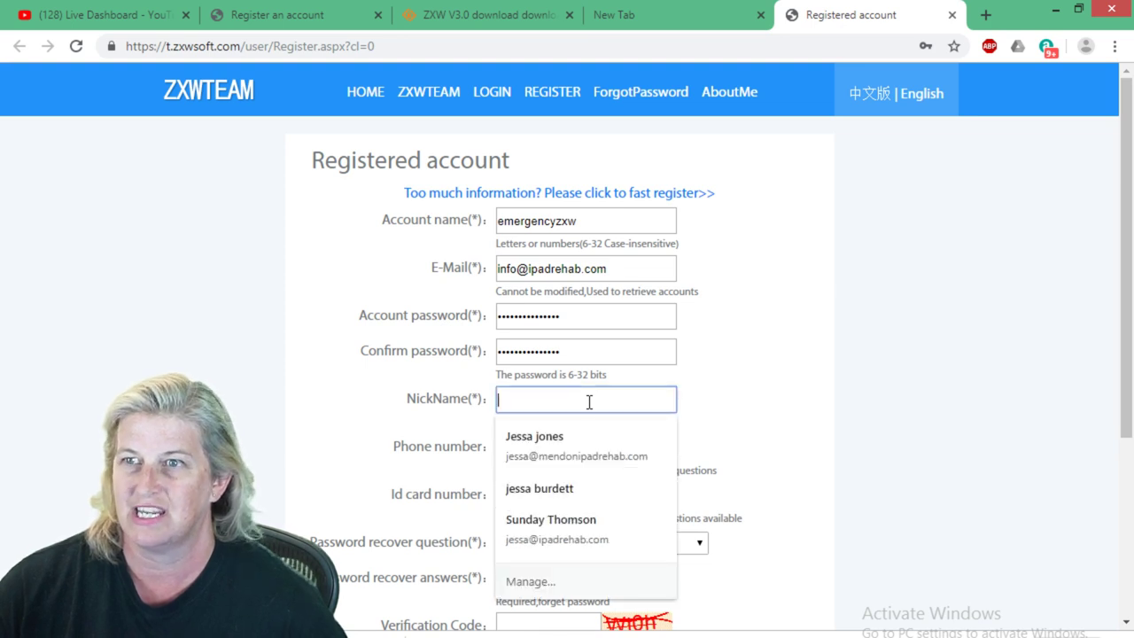
Enter a nickname matching the account name and fill the phone number from the first saved suggestion.
text(emergencyzxw)
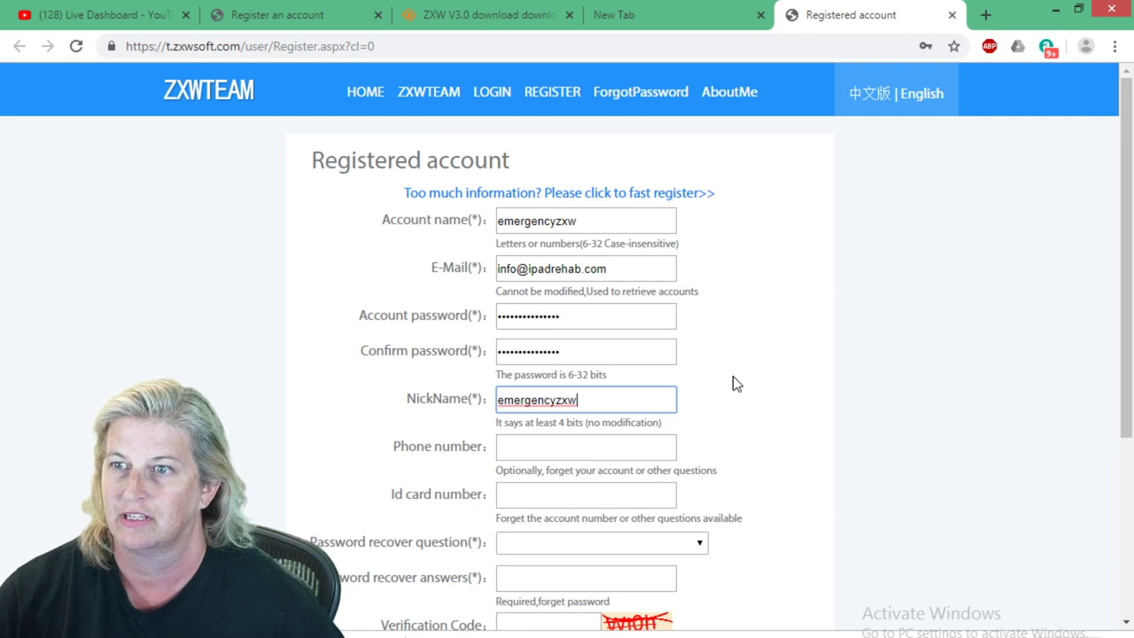
click(639, 445)
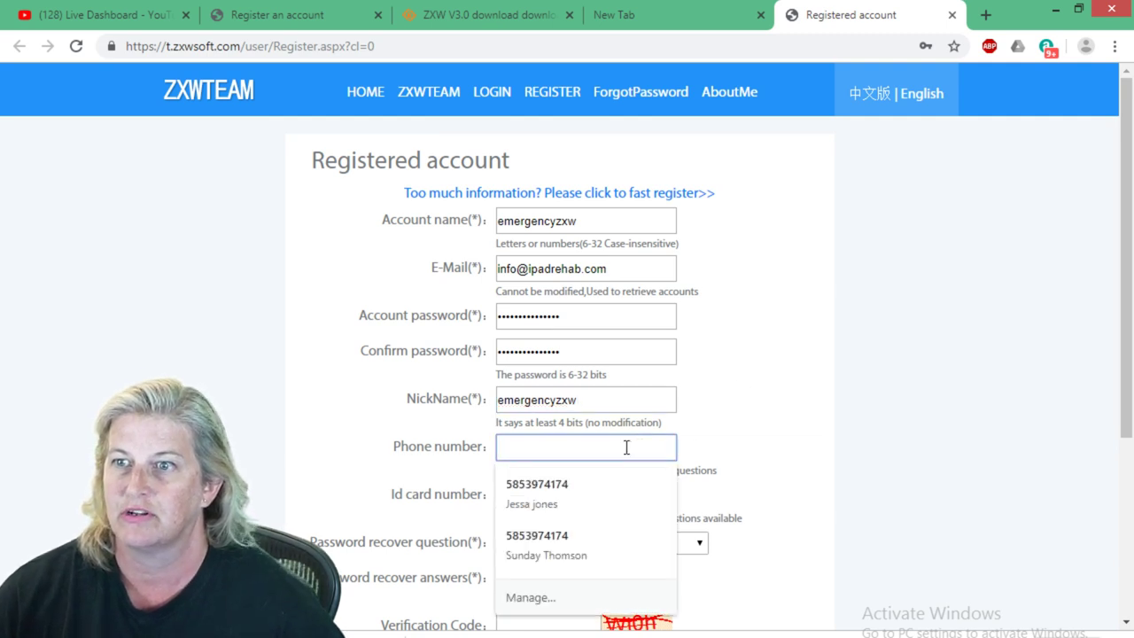
click(375, 454)
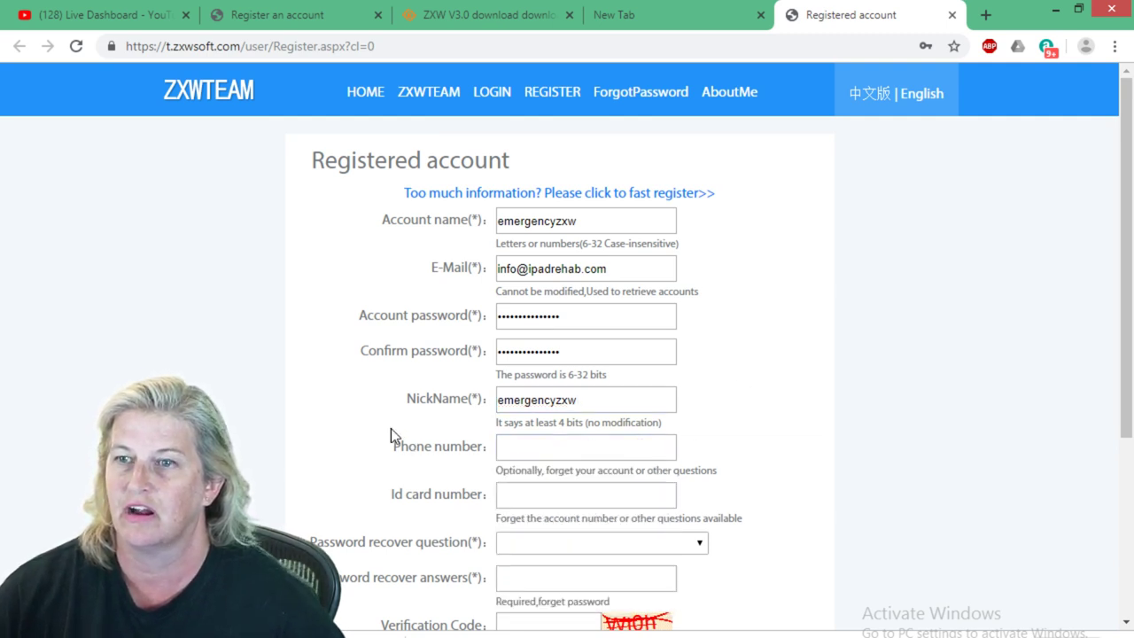
scroll(339, 394, down, 1)
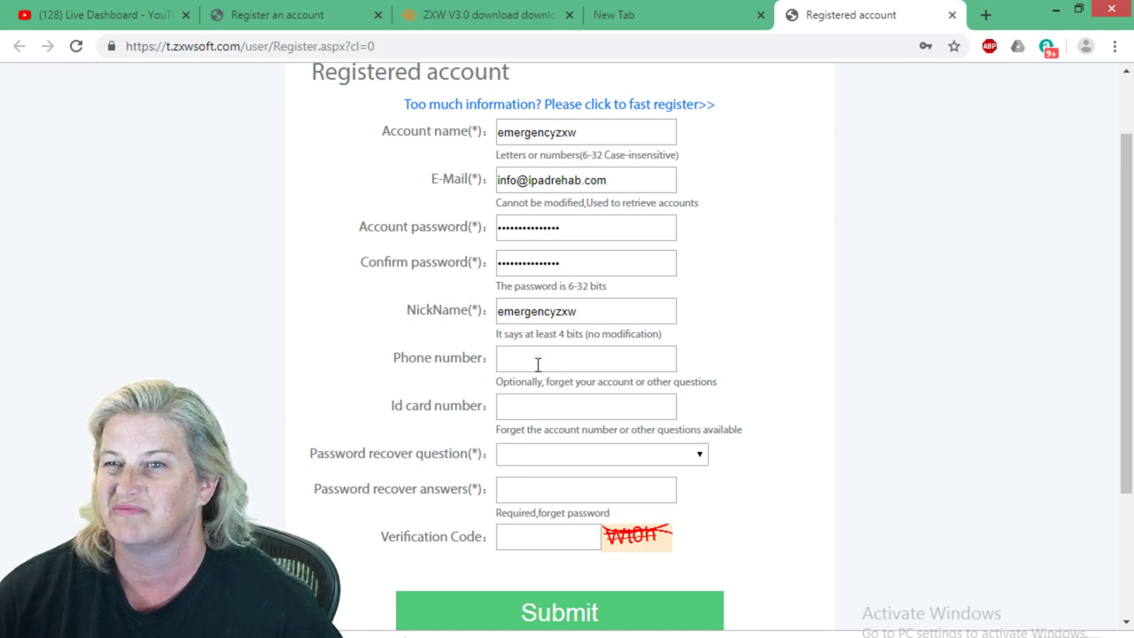
click(538, 358)
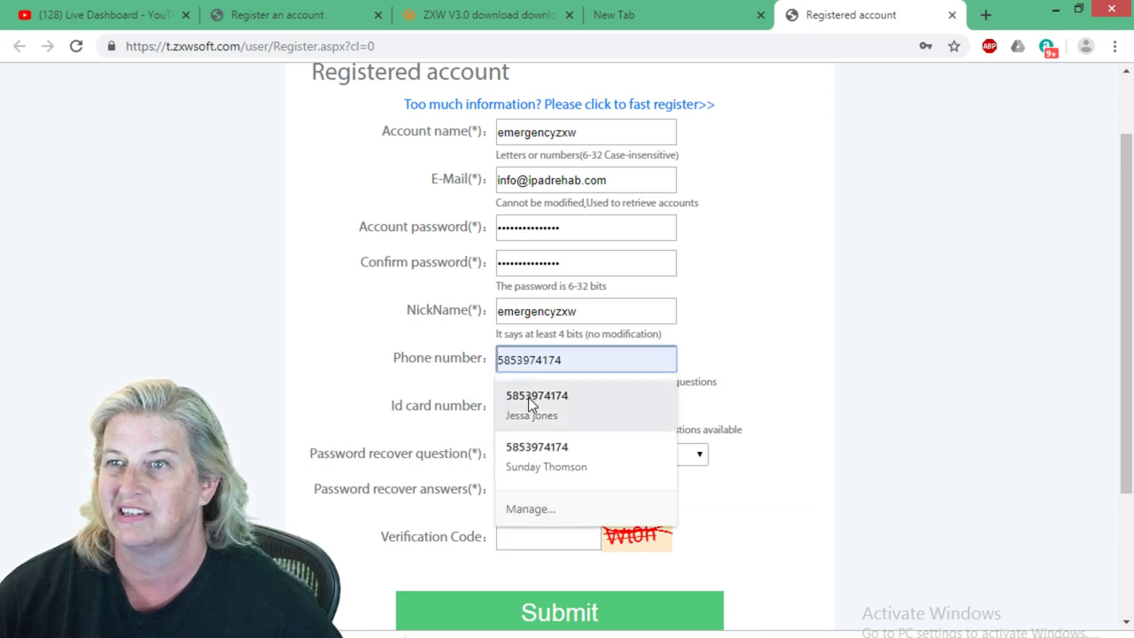
click(528, 396)
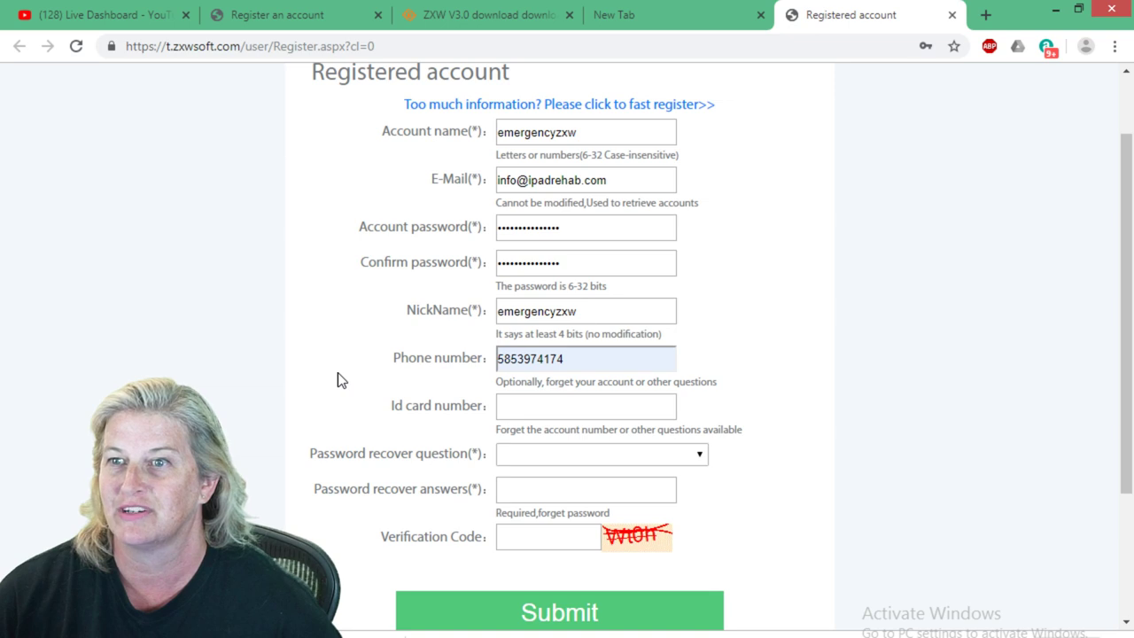
scroll(431, 404, down, 2)
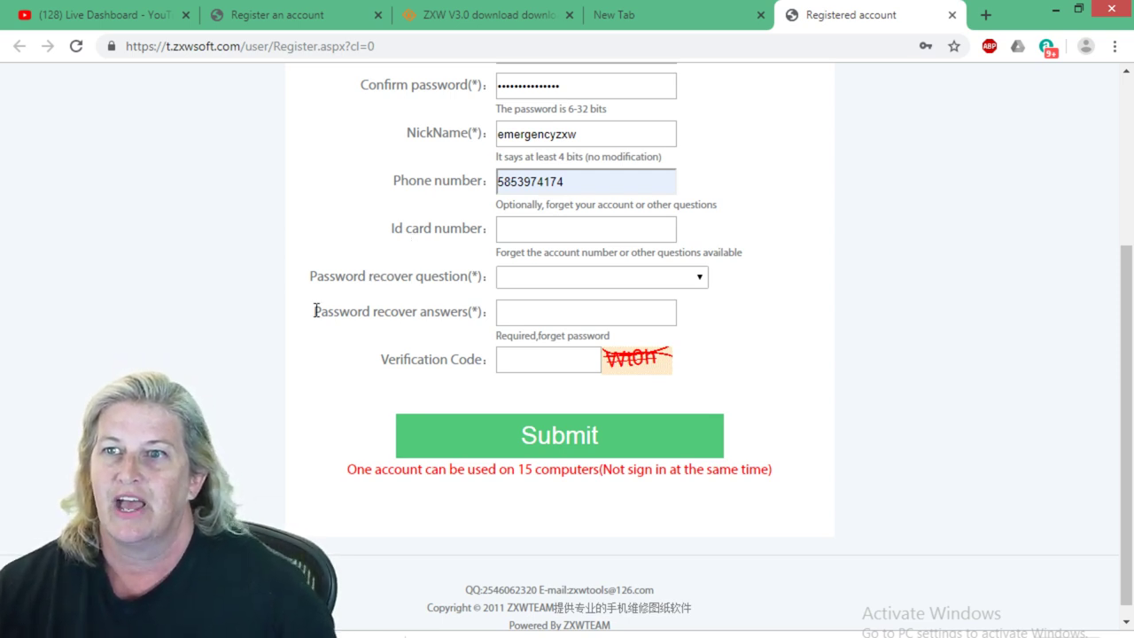
Set the recovery question to 'The most memorable phone number' and type its answer.
click(533, 280)
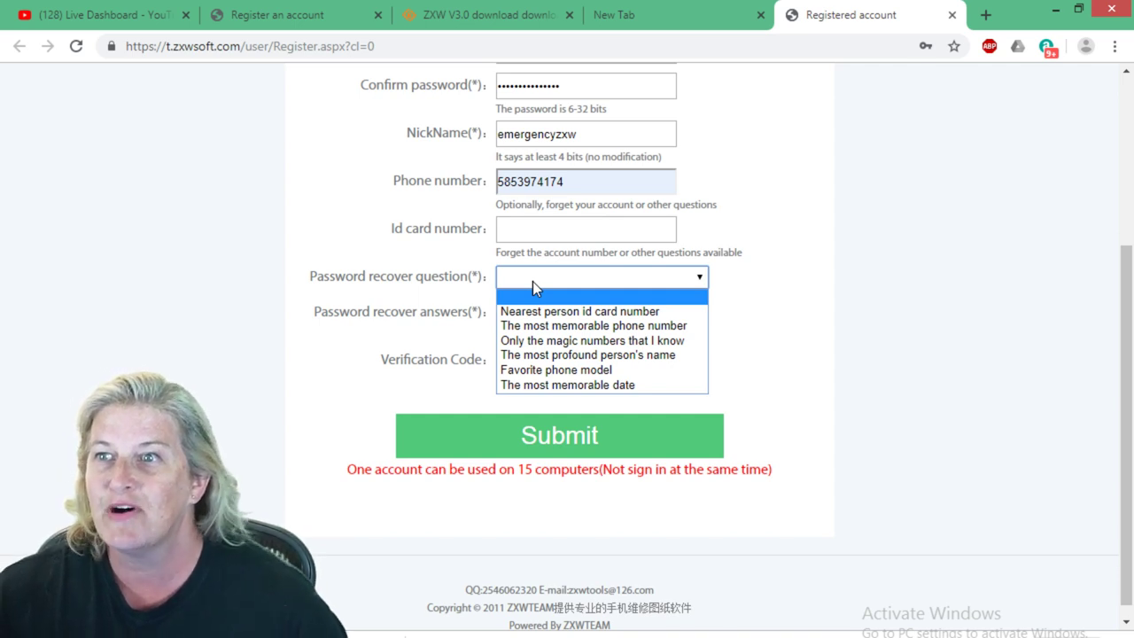
click(515, 325)
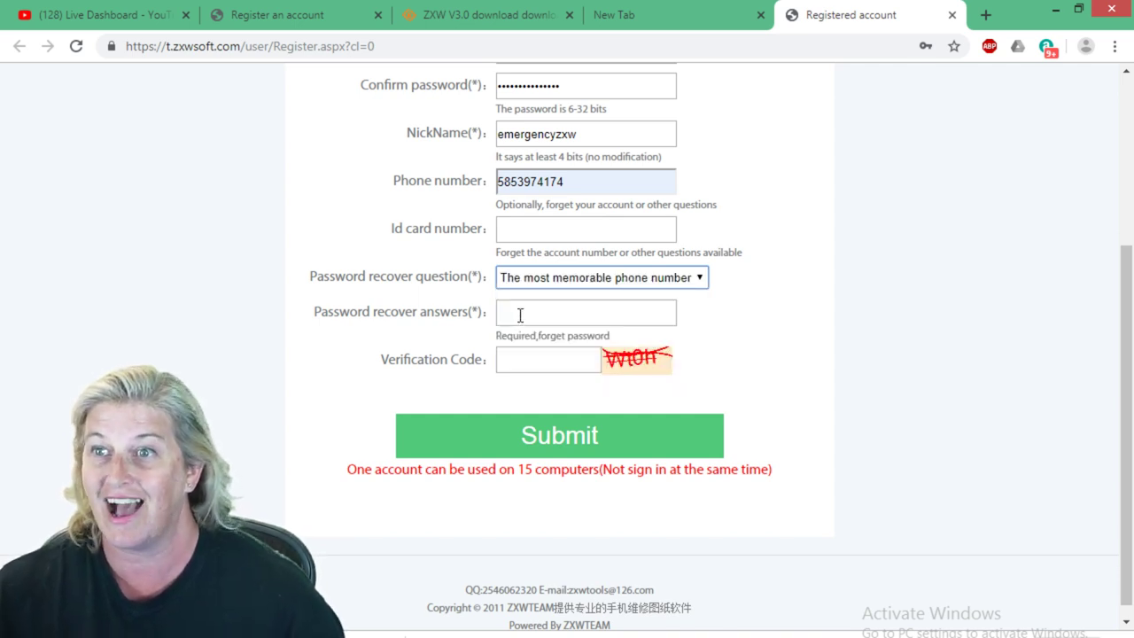
click(519, 314)
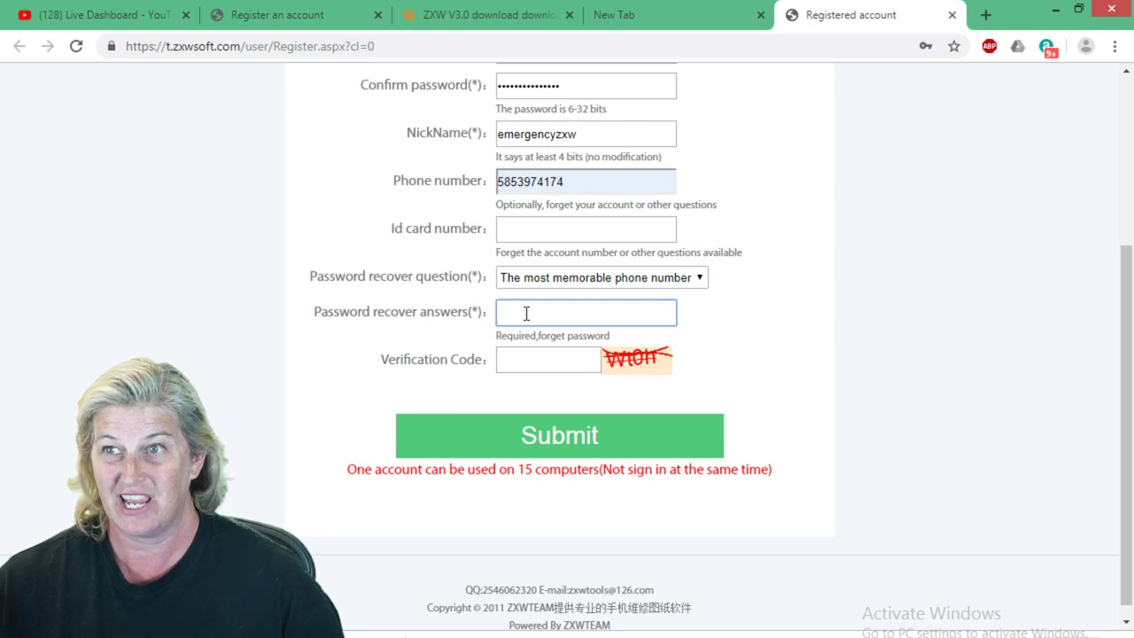
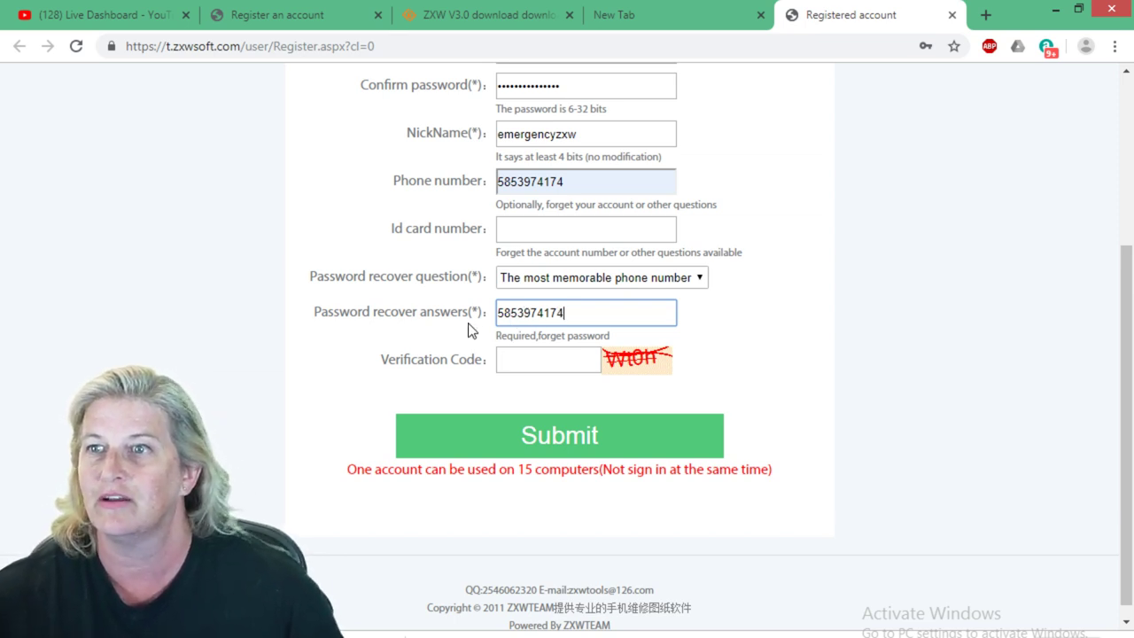
click(471, 329)
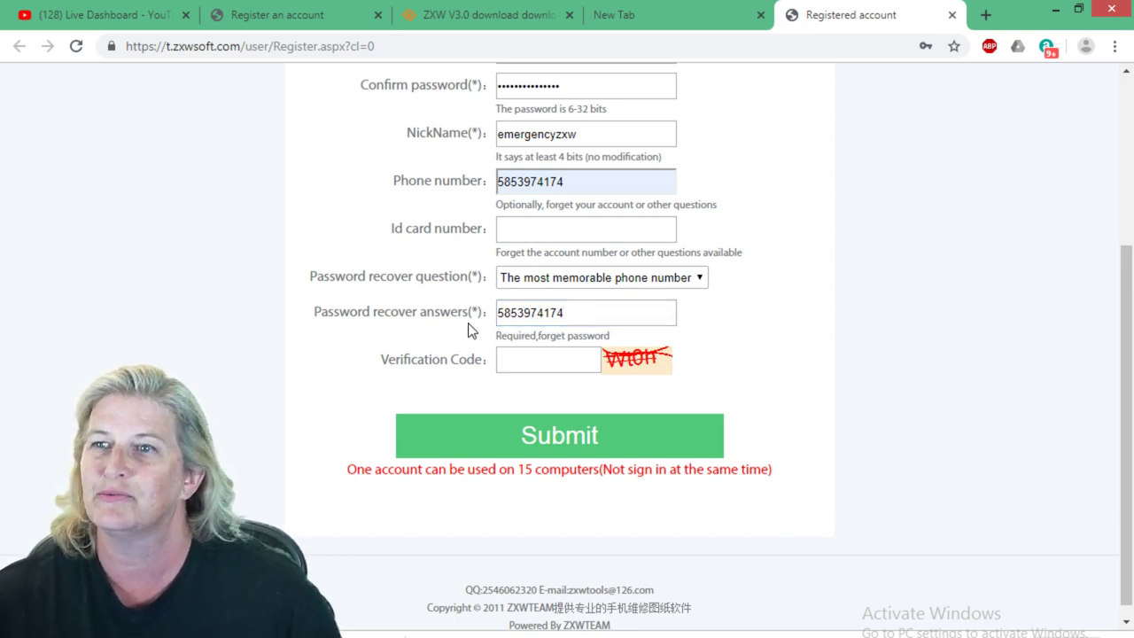
Enter the image verification code and submit the registration form.
click(561, 362)
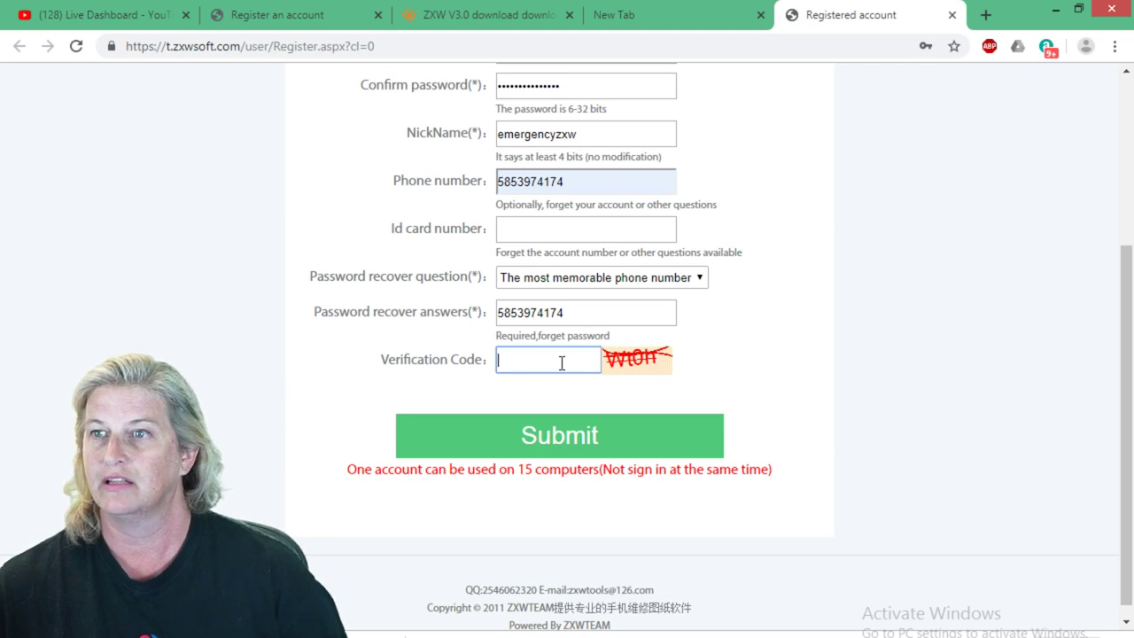
text(WtO)
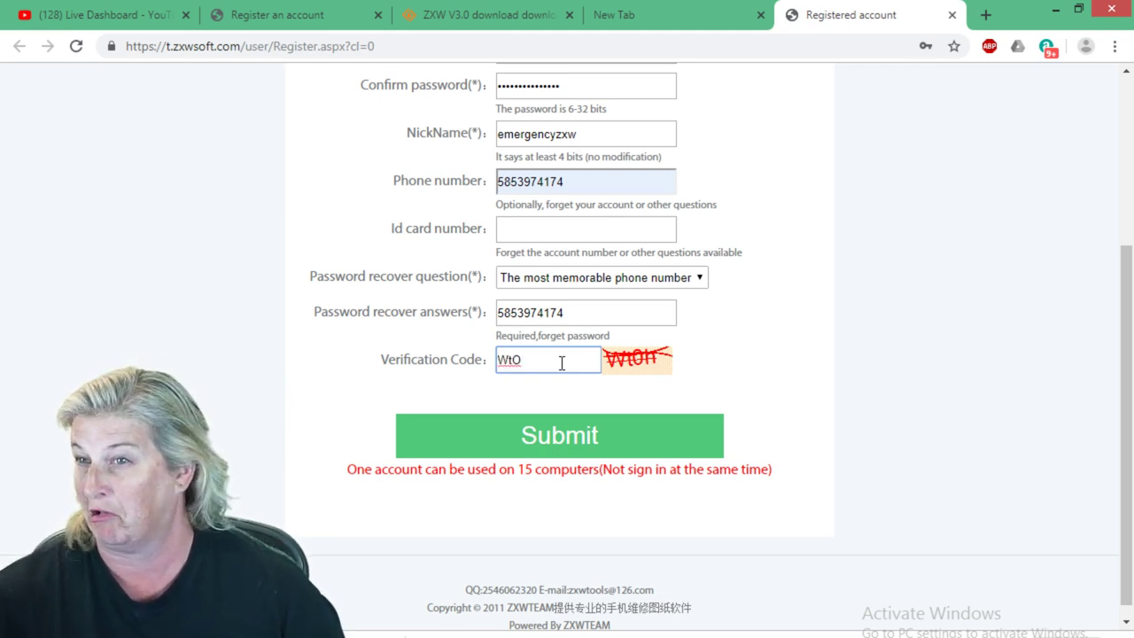
text(h)
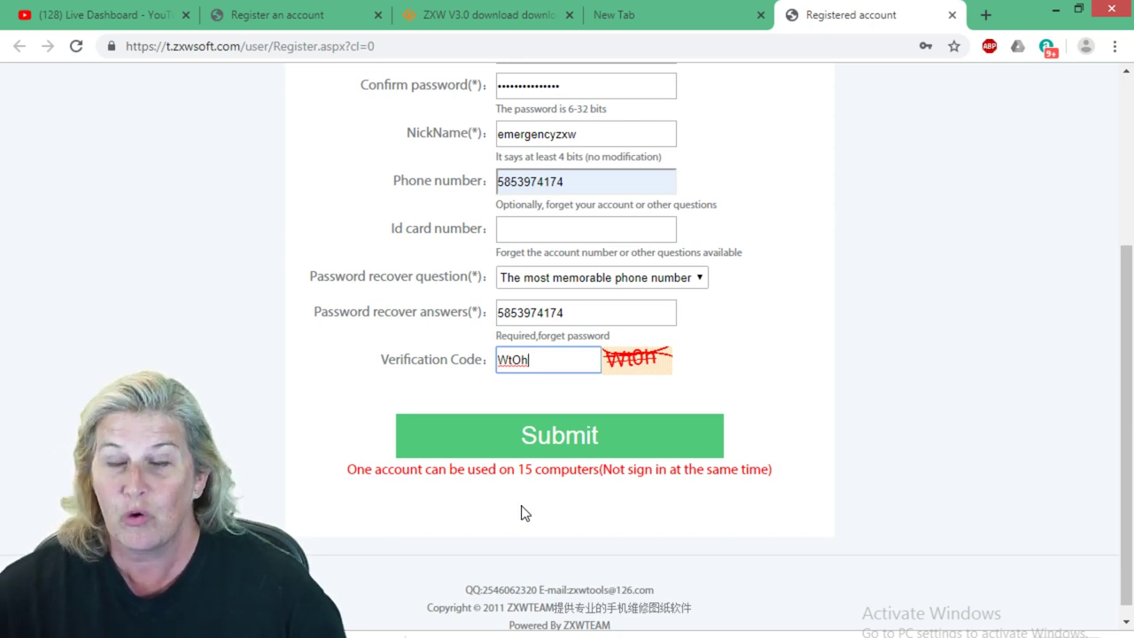
click(549, 441)
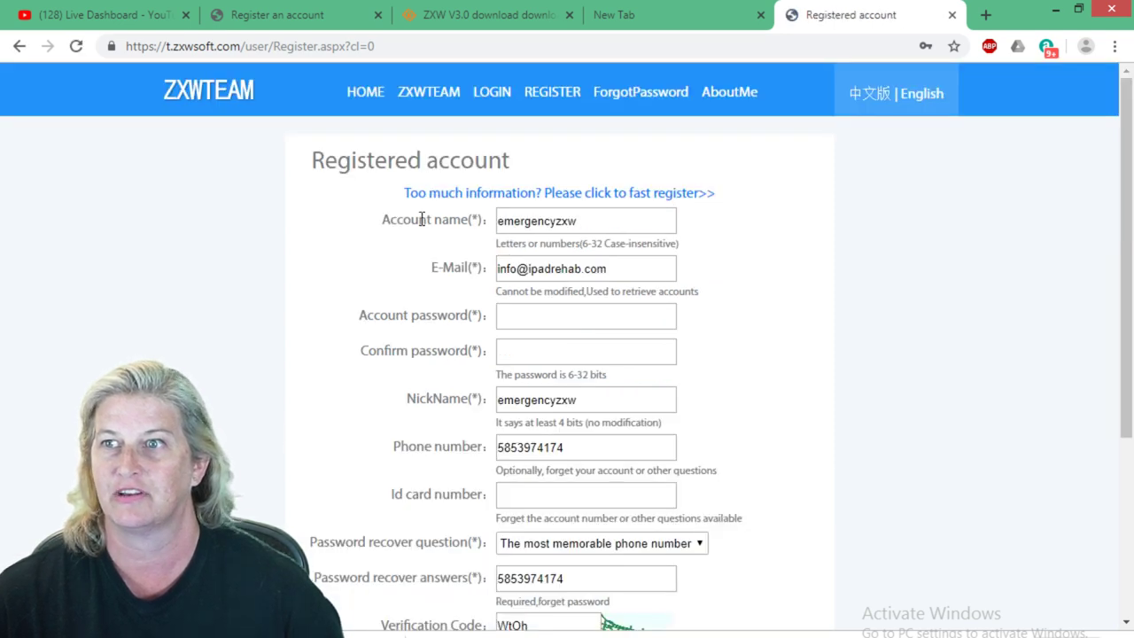
Retype the name part of the E-Mail field to give a different, unused address.
scroll(782, 347, down, 2)
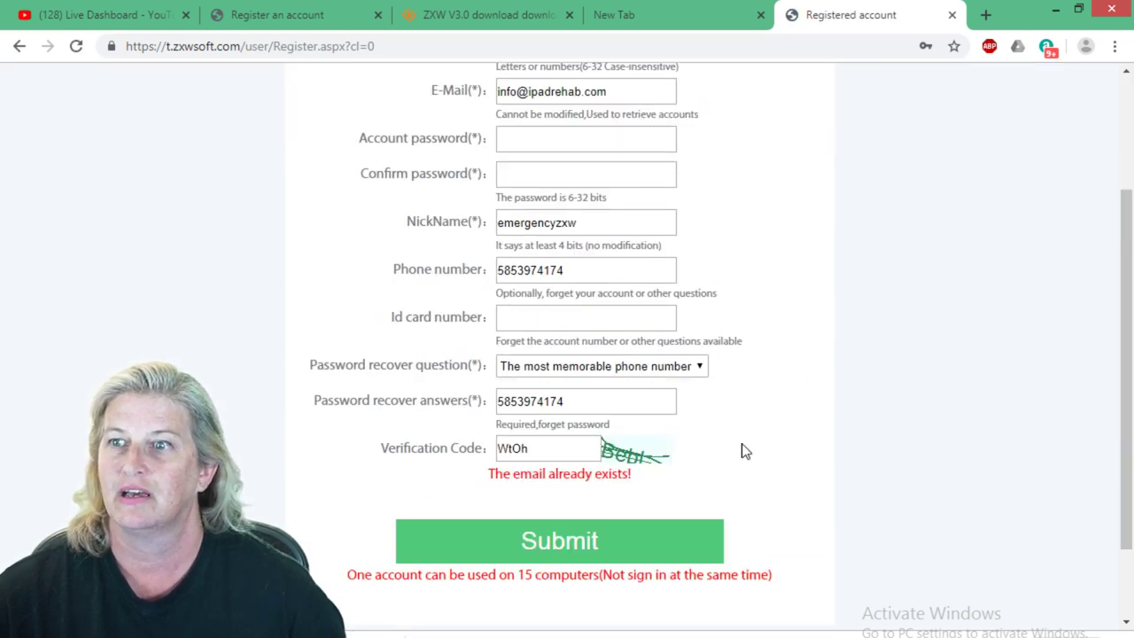
scroll(651, 332, up, 1)
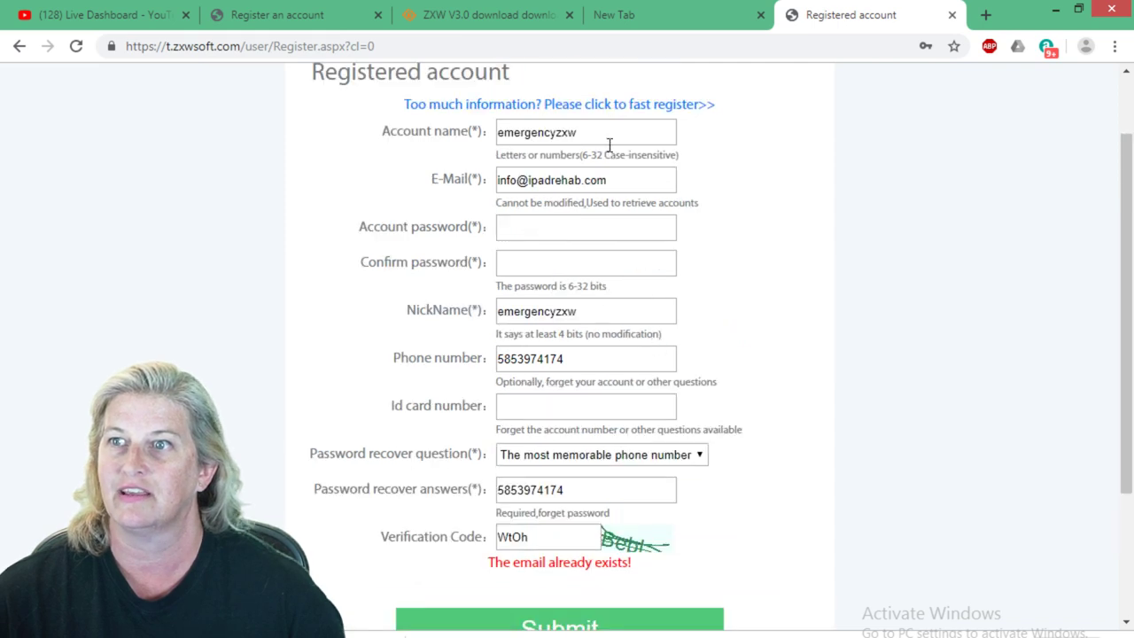
drag(516, 180, 463, 182)
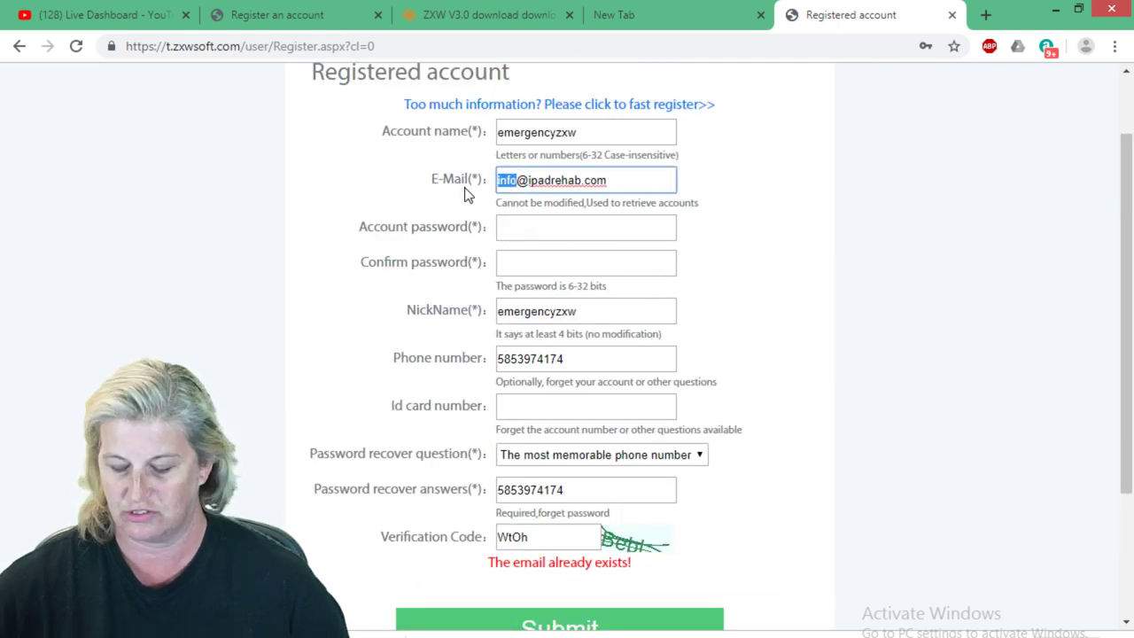
text(emerbe)
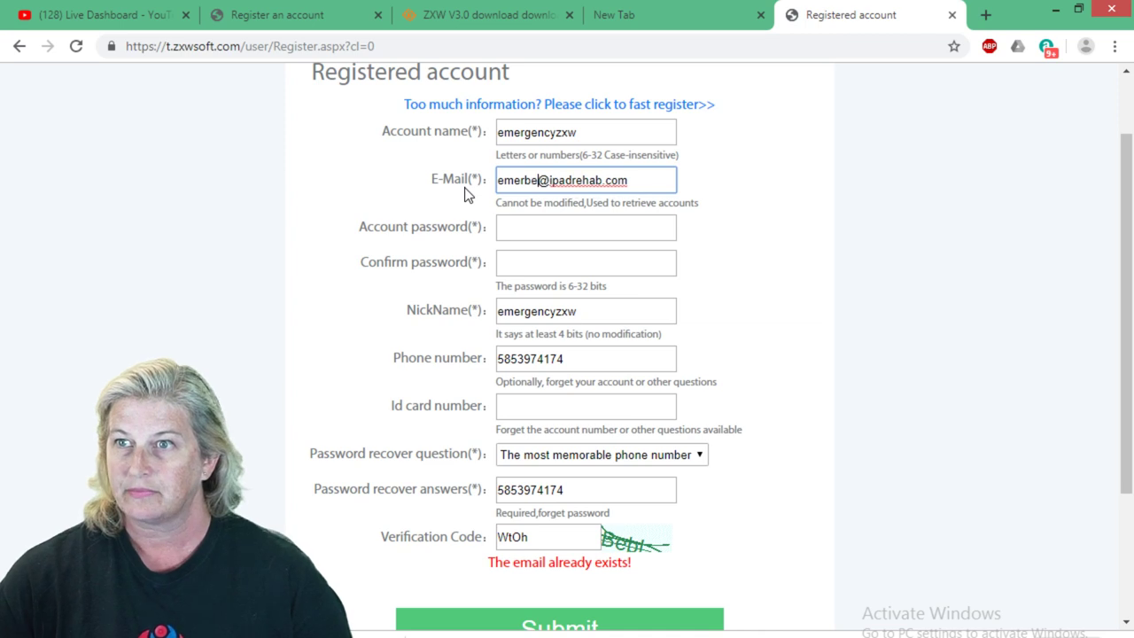
key(BackSpace)
key(BackSpace)
text(gency)
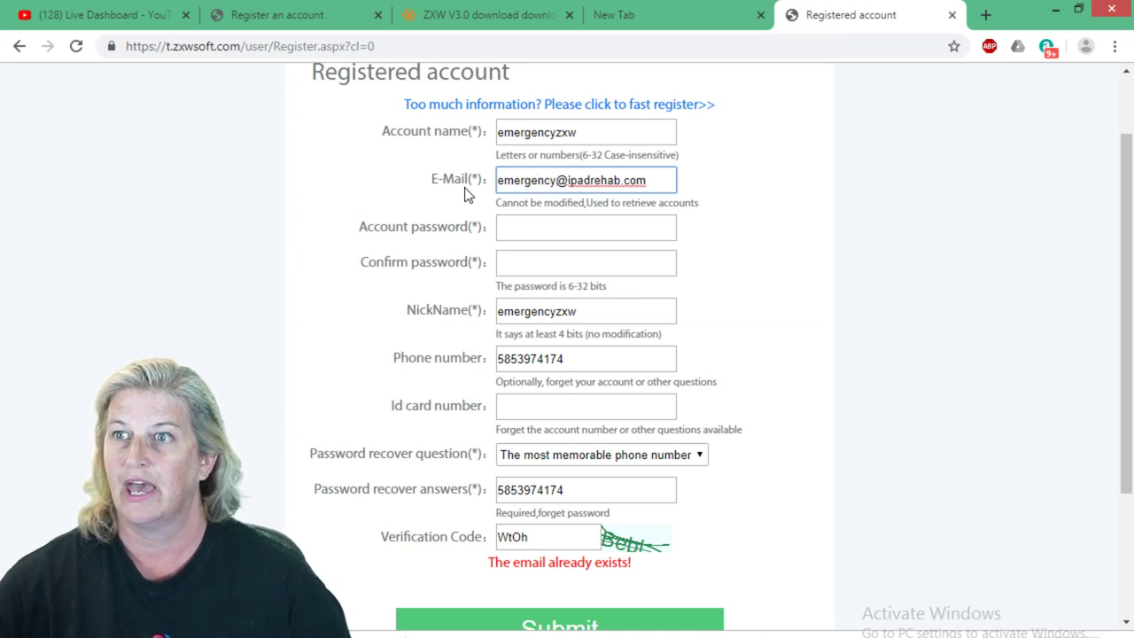
click(379, 360)
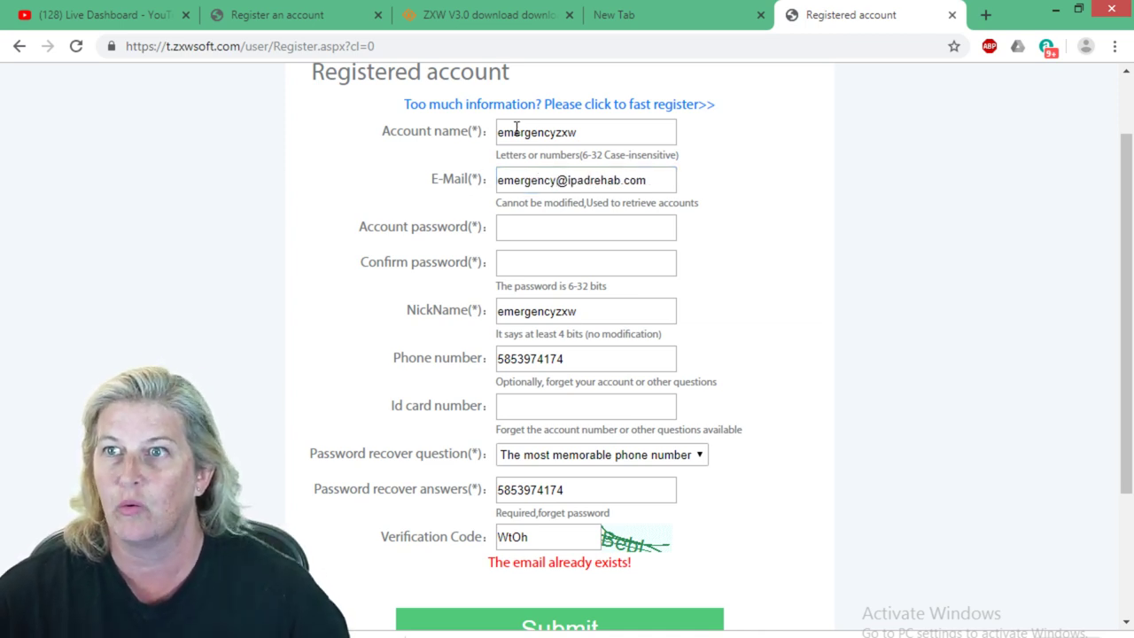
scroll(470, 534, down, 1)
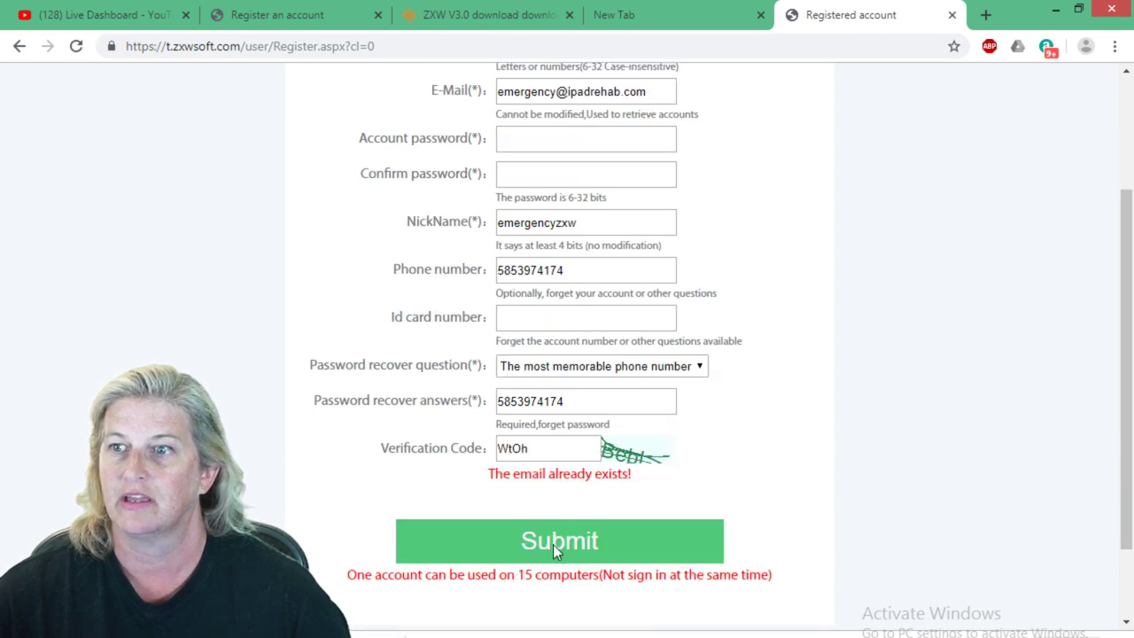
Re-enter the account password and its confirmation, then resubmit the form.
click(552, 544)
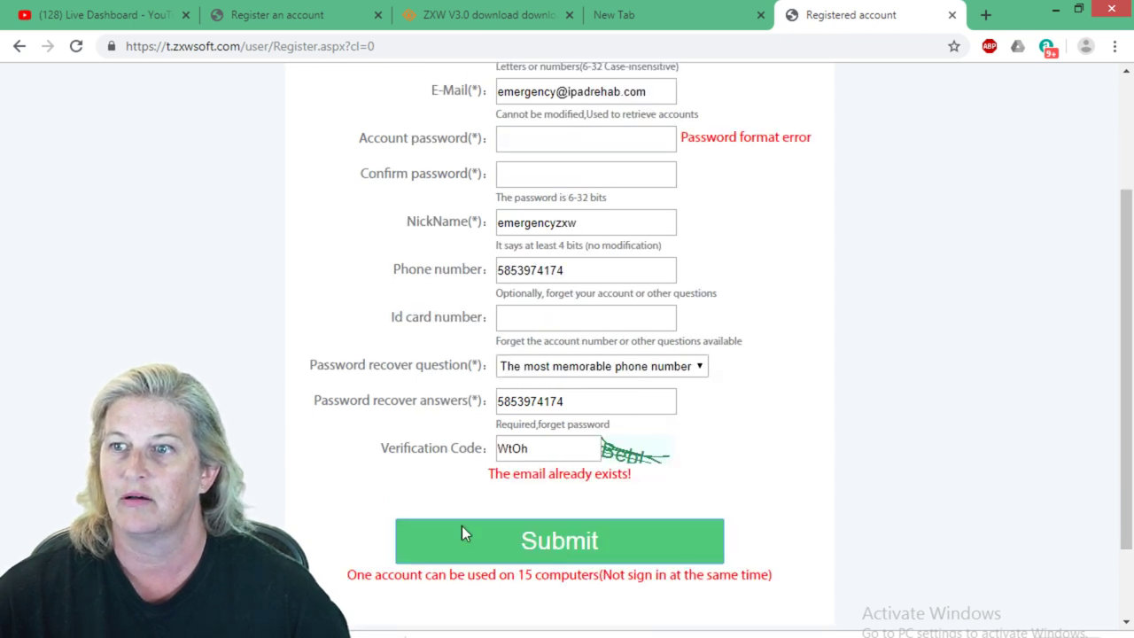
click(529, 144)
text(******)
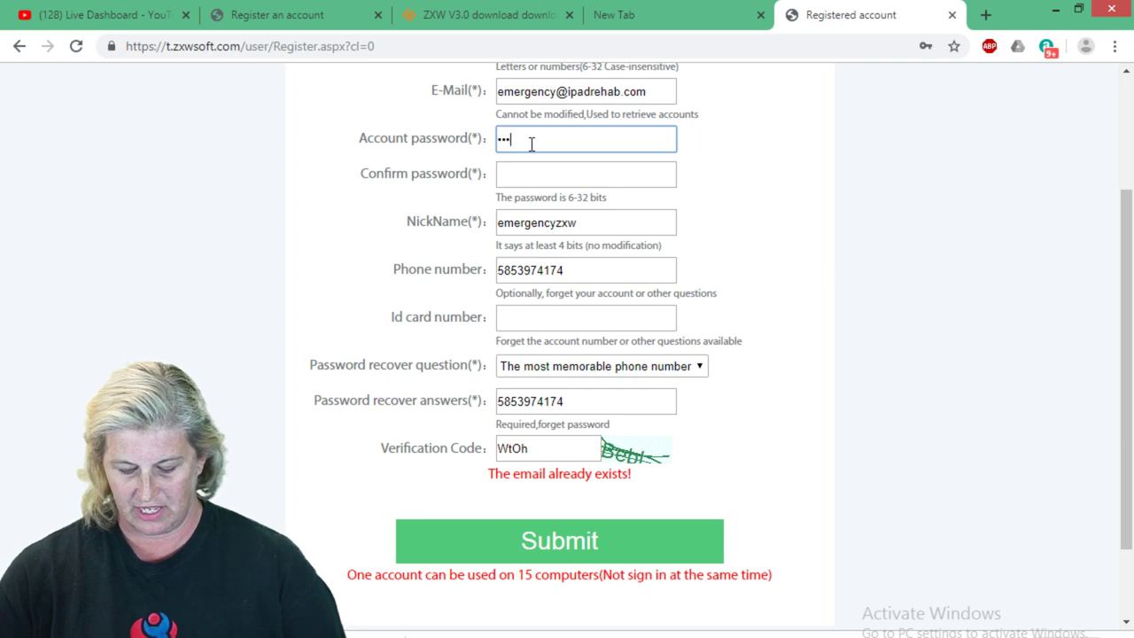
text(***)
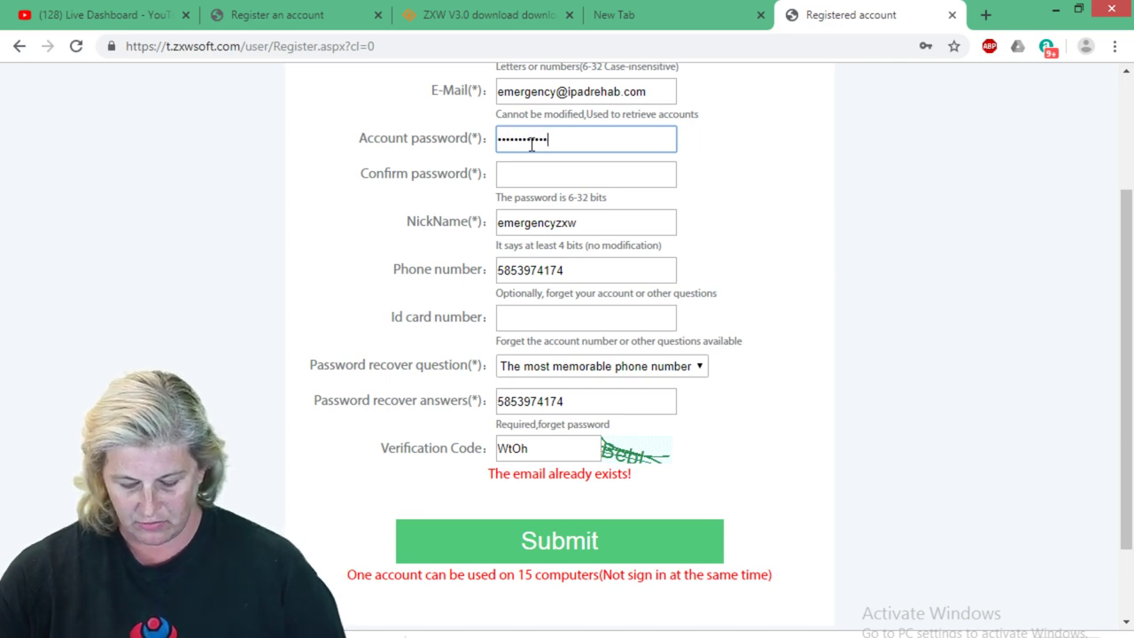
text(***)
key(Tab)
text(**)
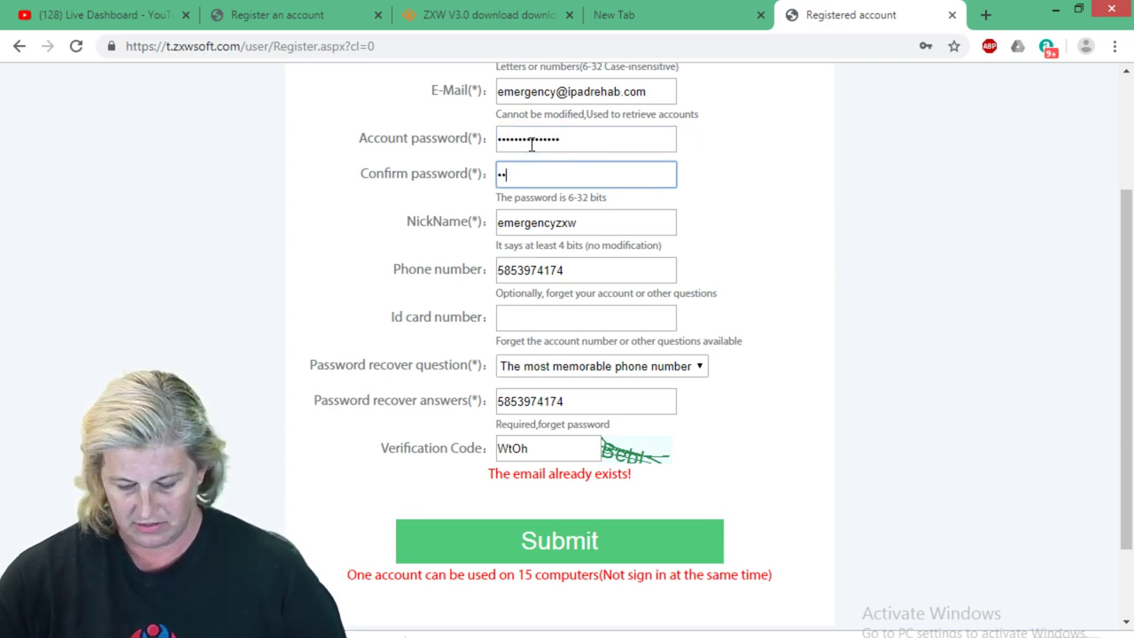
text(***********)
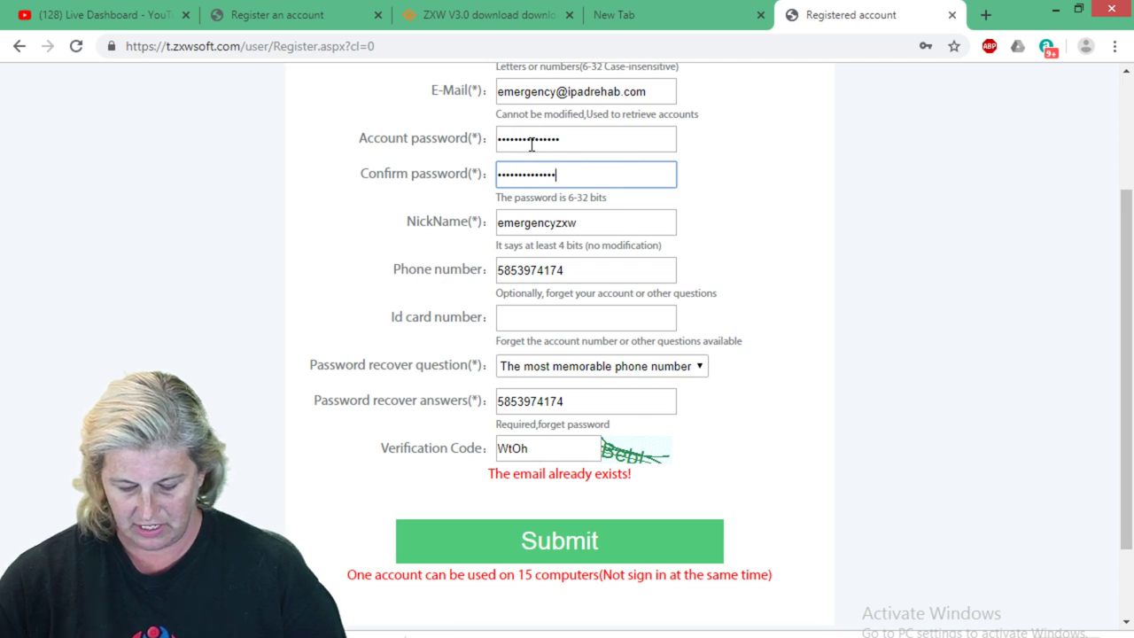
click(544, 536)
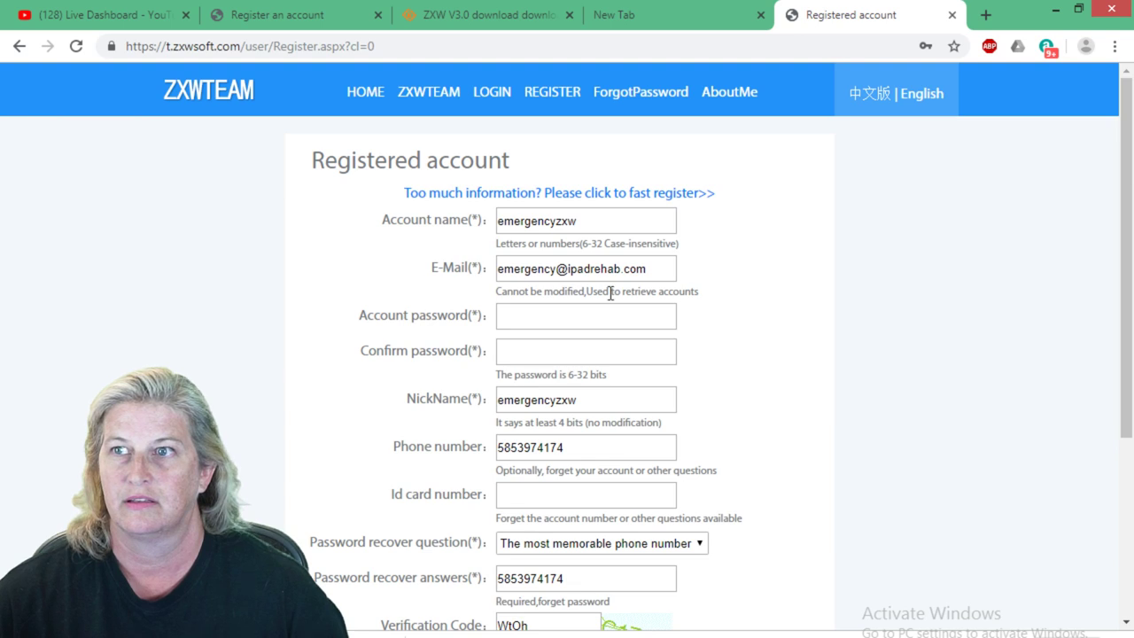
scroll(620, 310, down, 3)
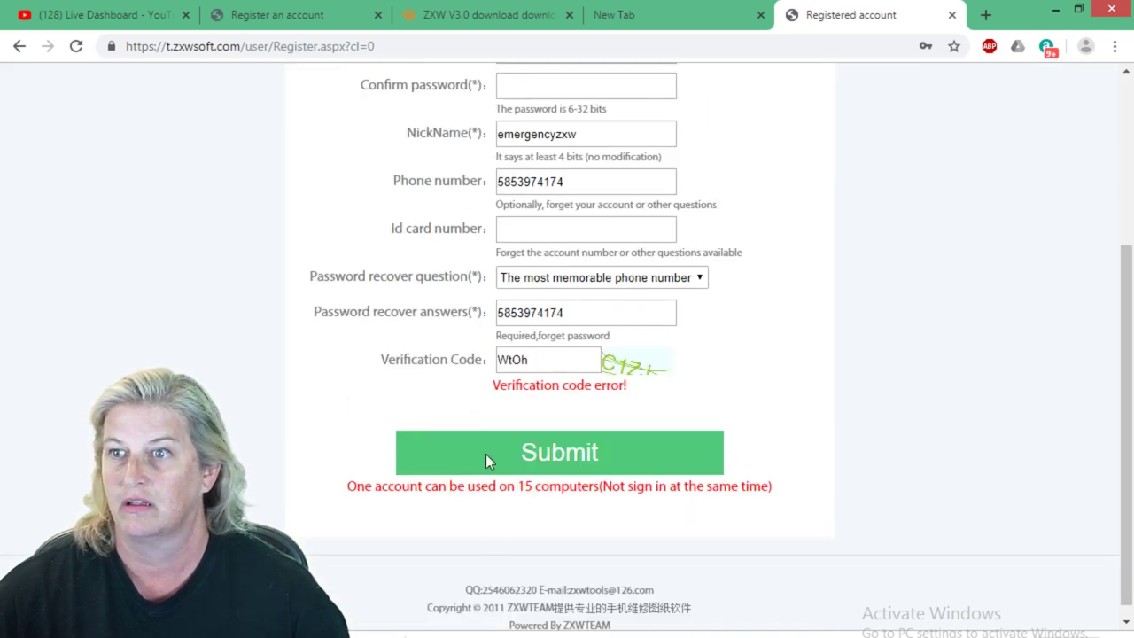
Replace the rejected verification code with the new code shown in the image.
click(537, 365)
double_click(505, 363)
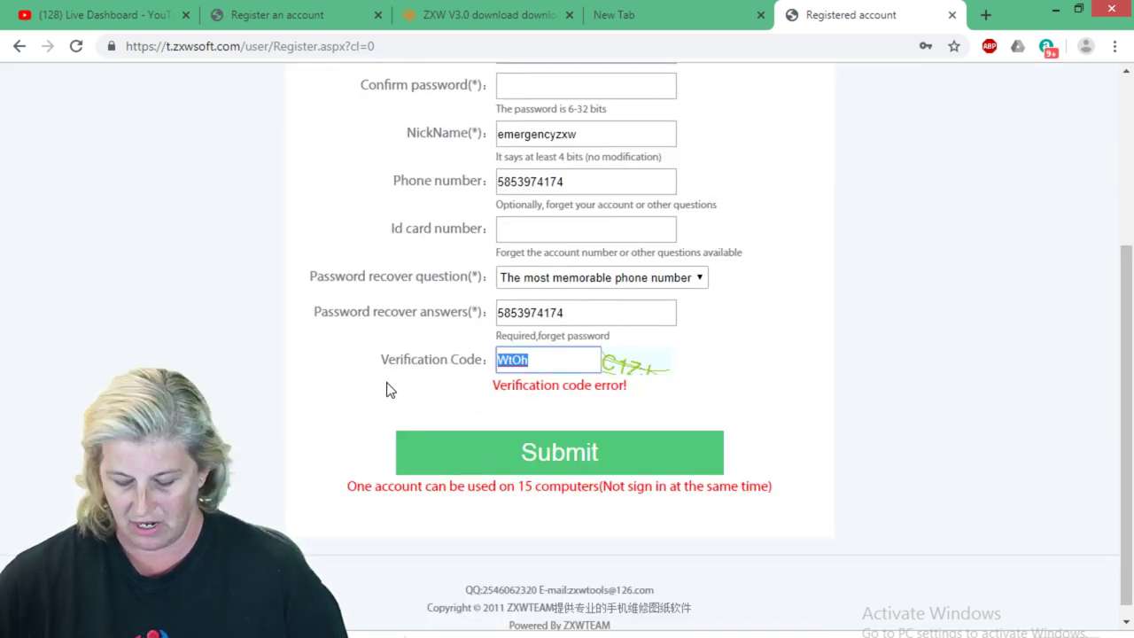
text(C)
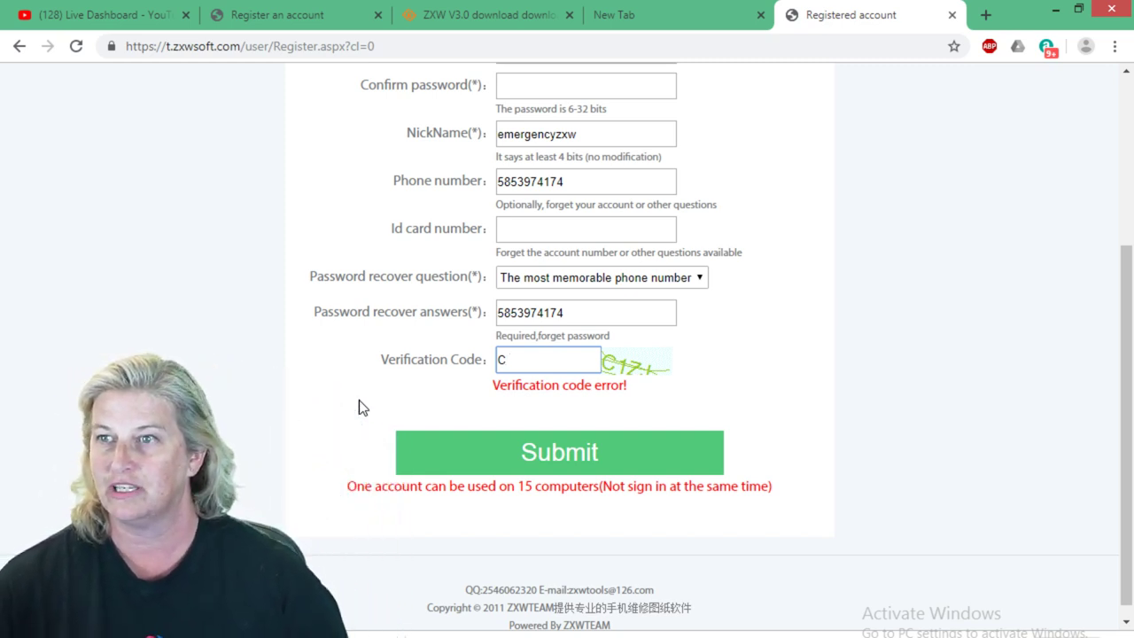
text(1Z)
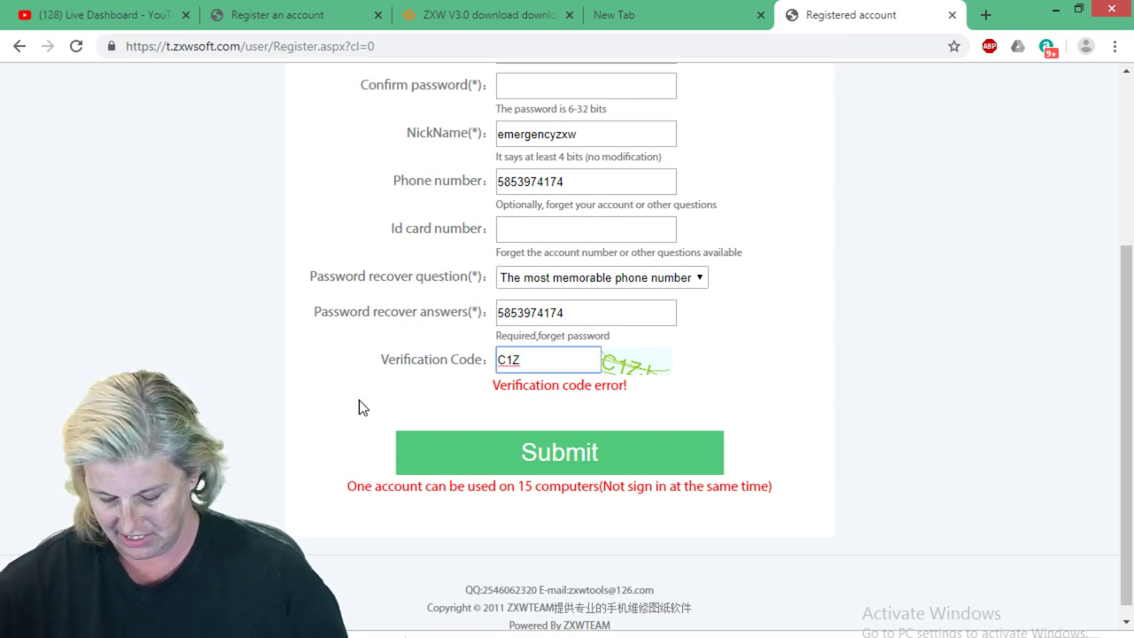
text(k)
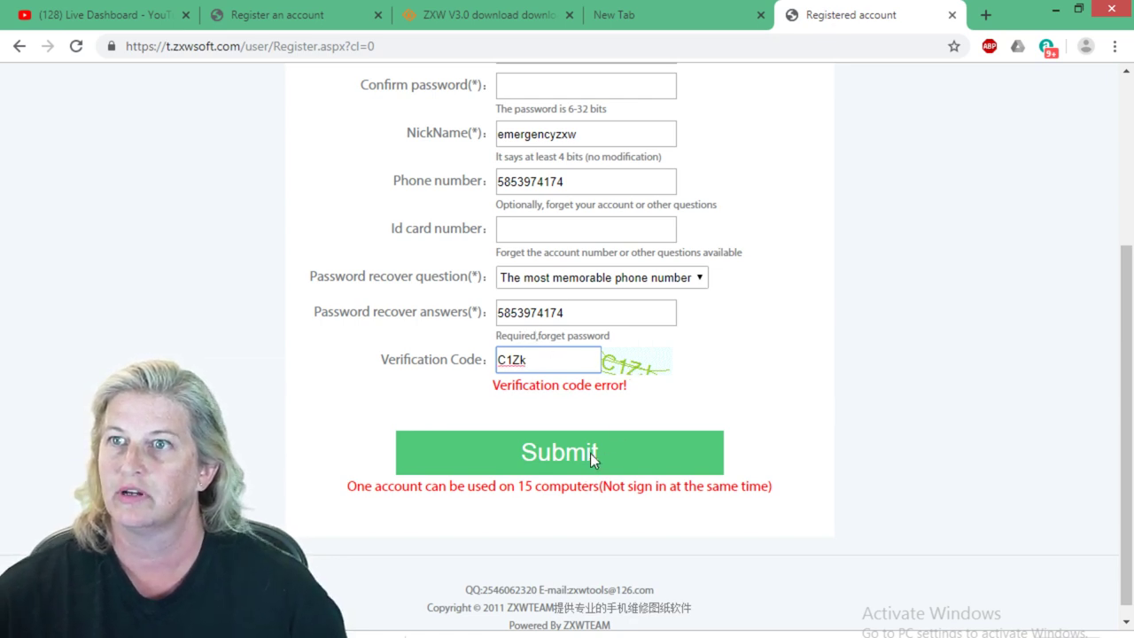
scroll(588, 456, up, 2)
Enter the account password and retype the same password in the Confirm password field.
click(573, 229)
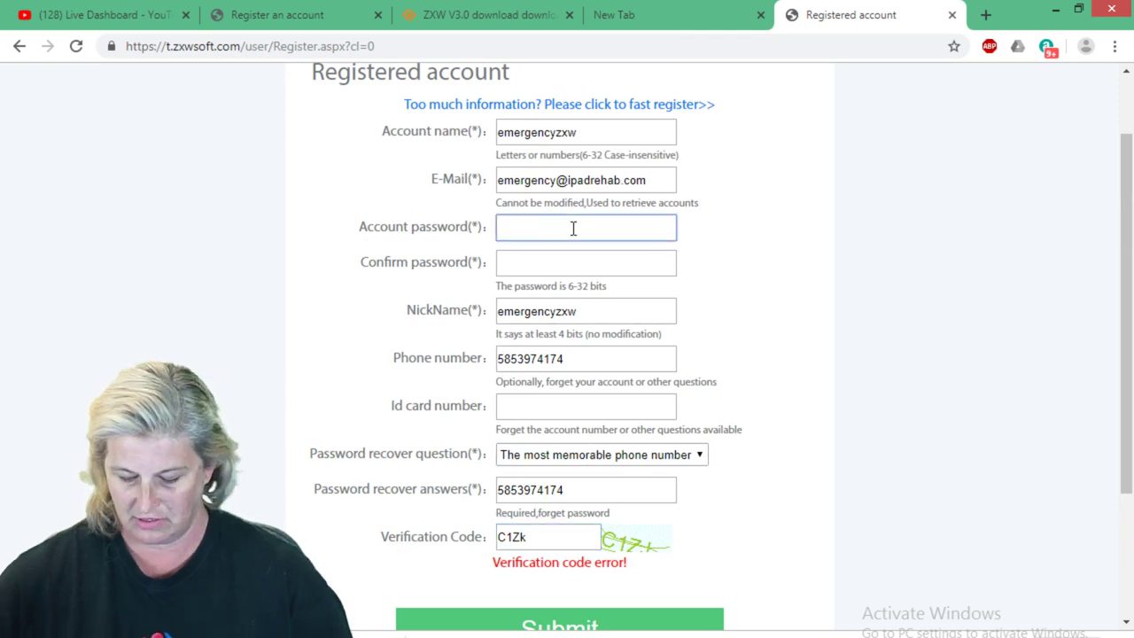
text(••••••)
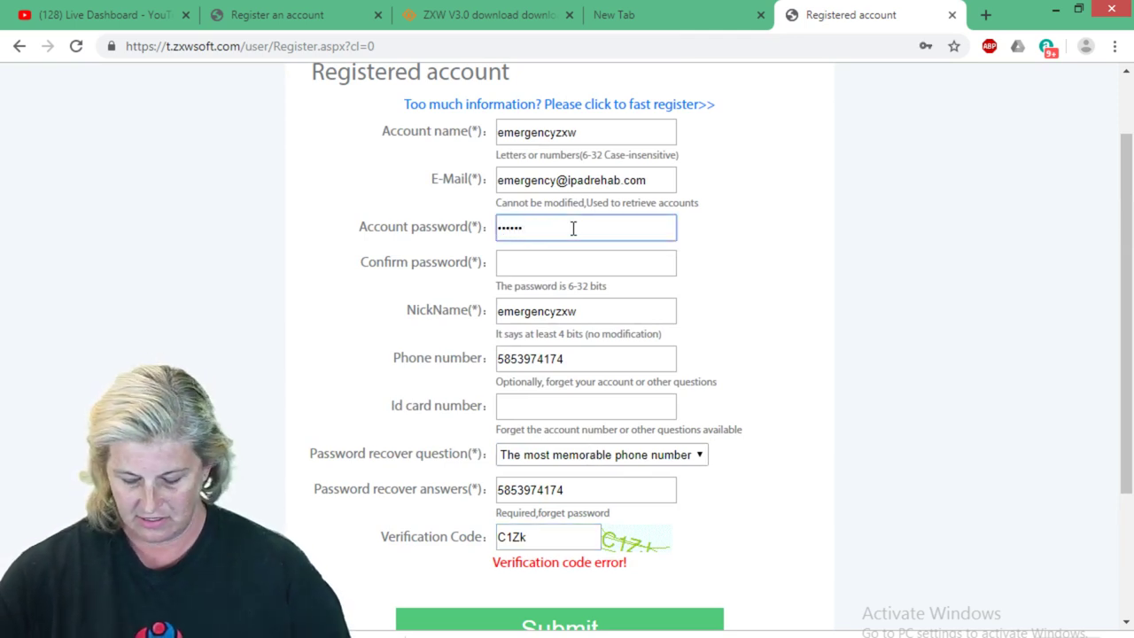
text(•••••••)
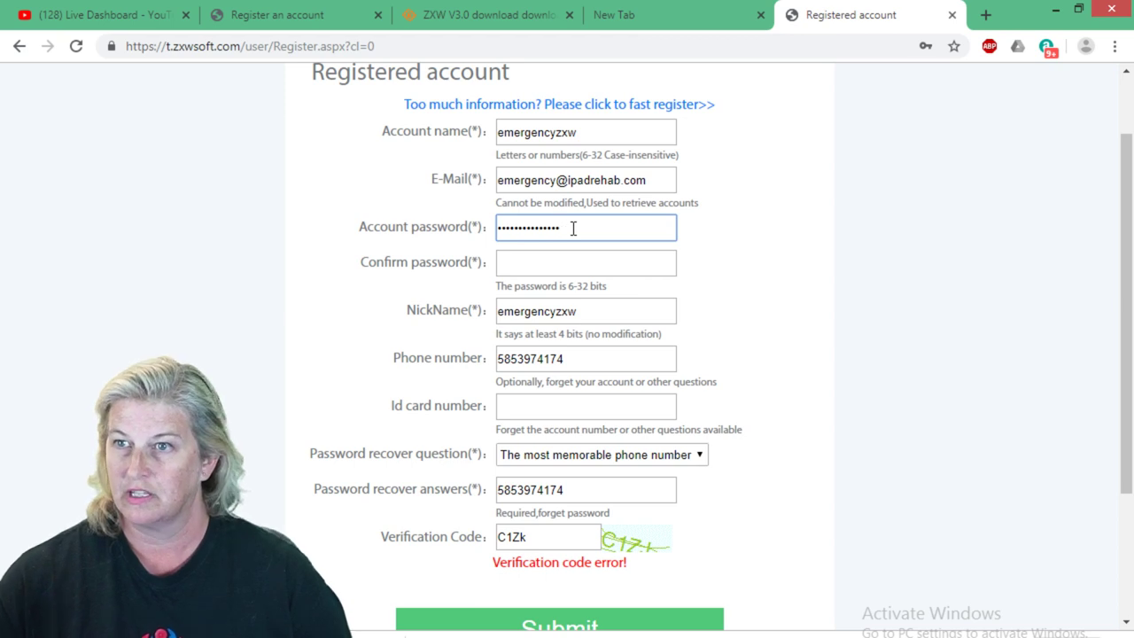
drag(582, 227, 417, 225)
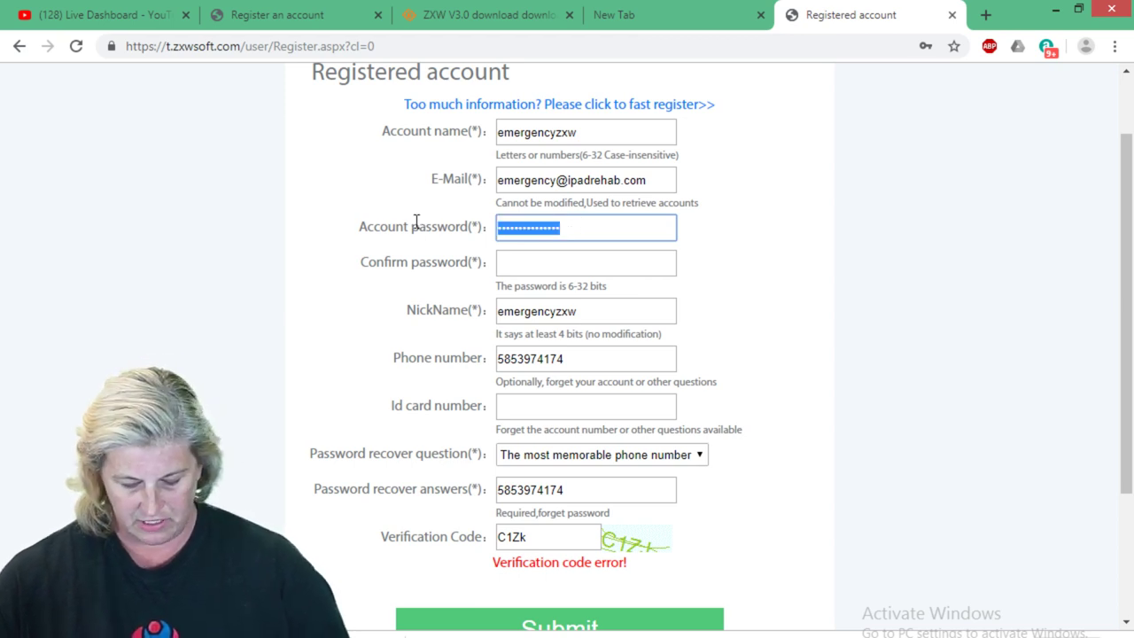
click(534, 255)
key(ctrl+v)
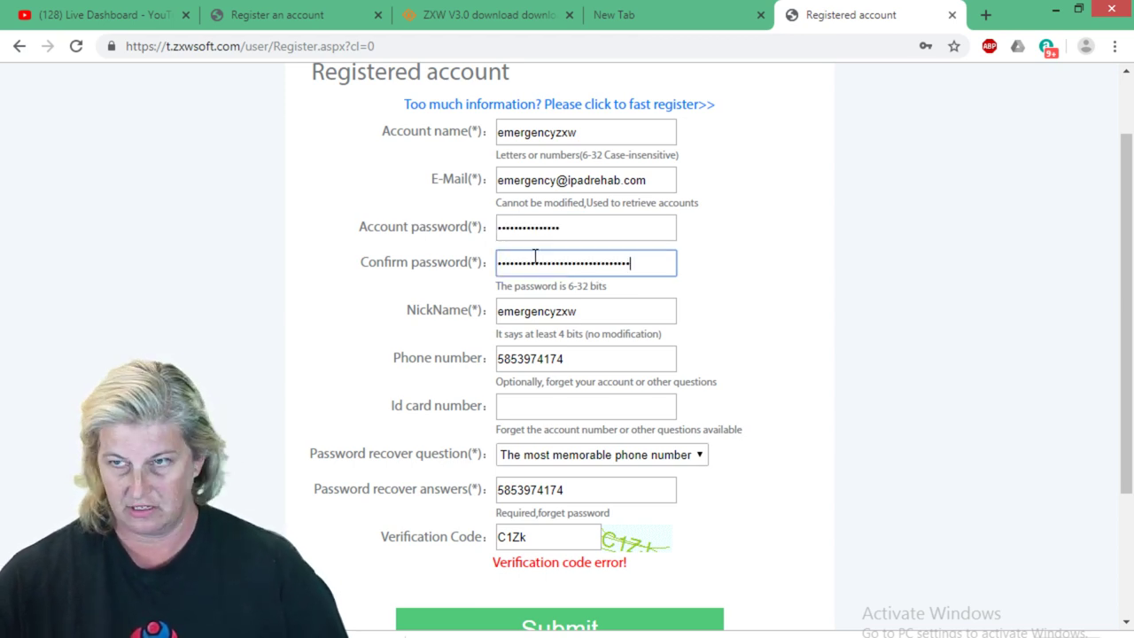
drag(652, 258, 420, 278)
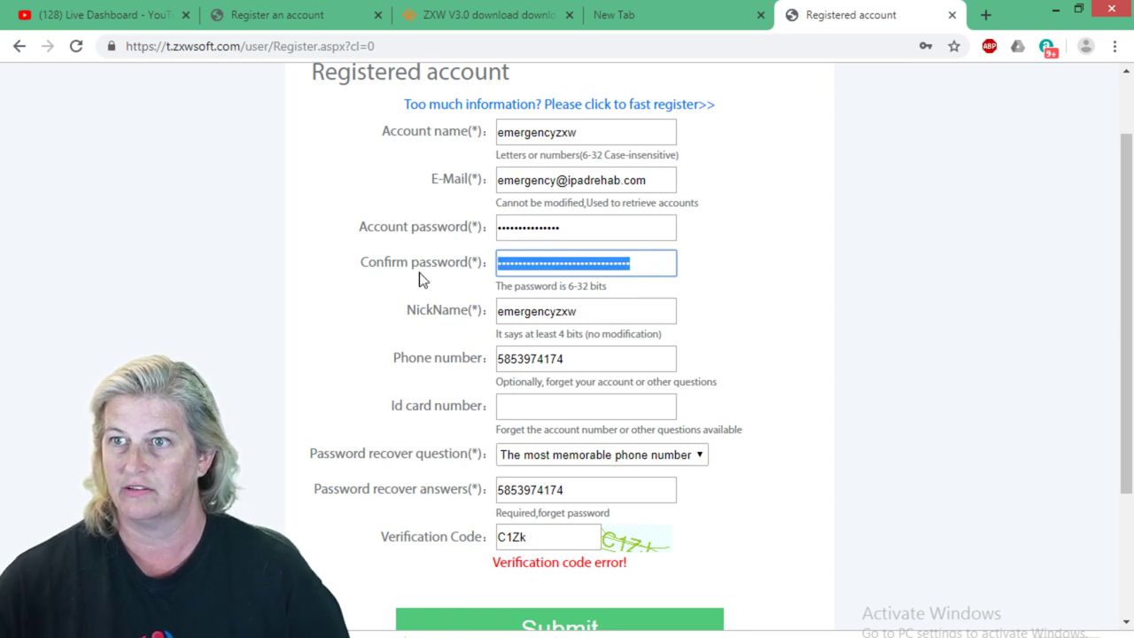
key(BackSpace)
text(***)
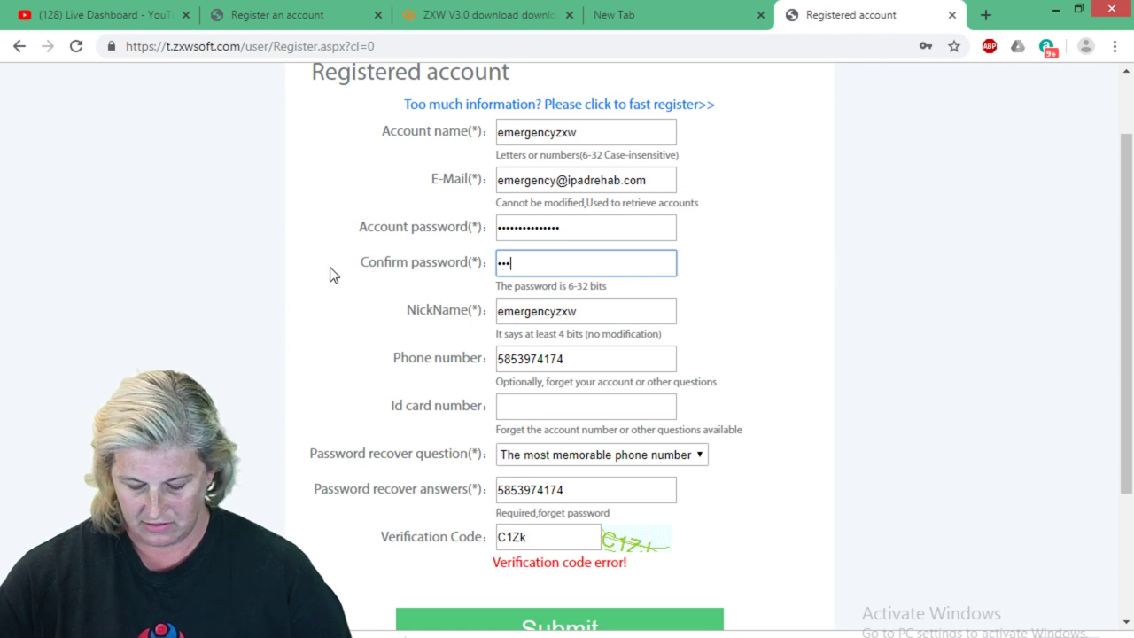
text(***********)
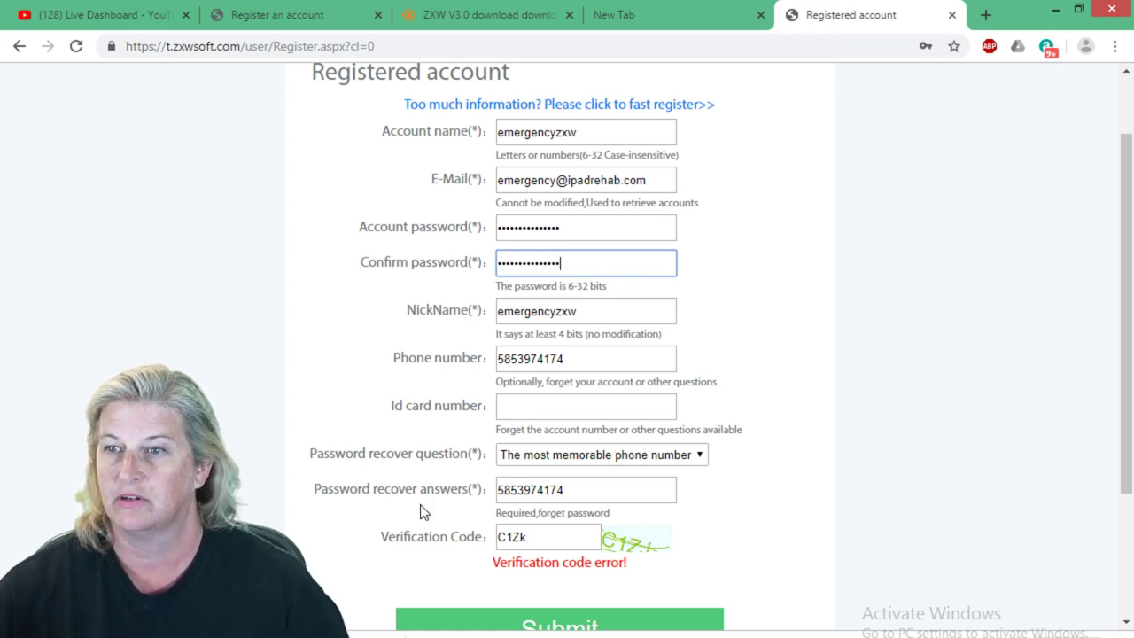
scroll(501, 574, down, 1)
Submit the form and, after the rejection, replace the old verification code with the new one.
click(511, 542)
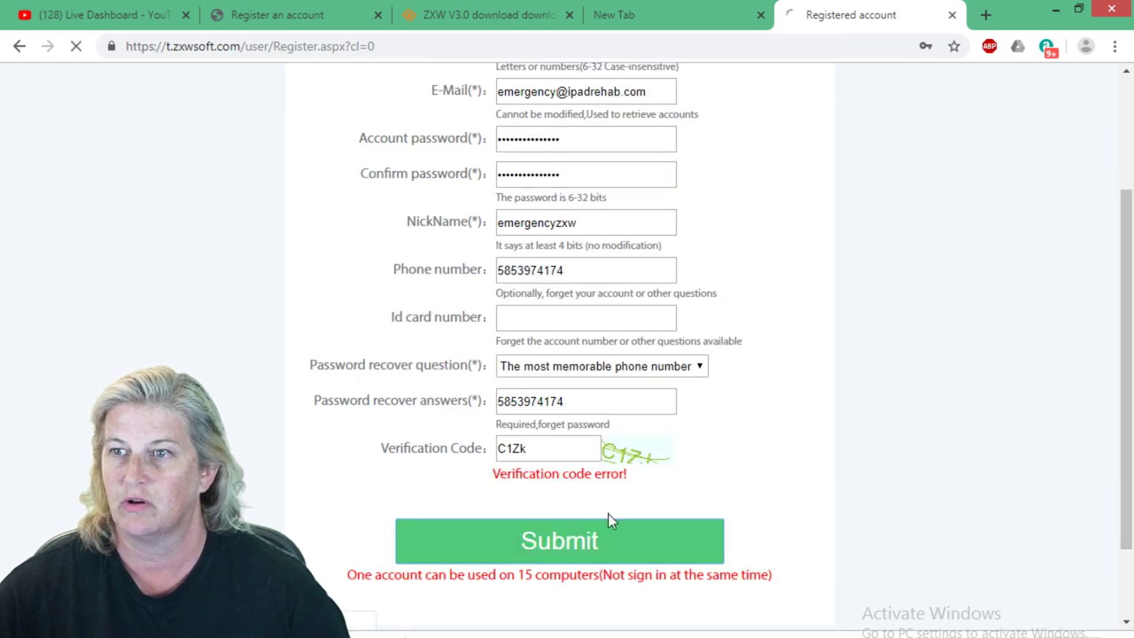
scroll(646, 439, down, 1)
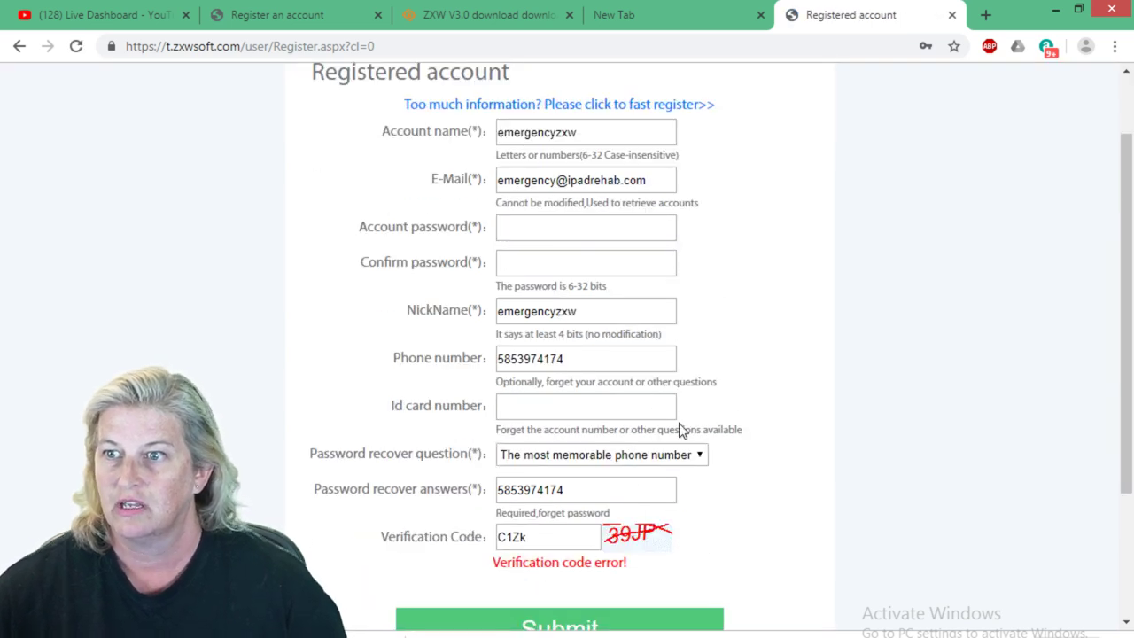
drag(524, 539, 467, 542)
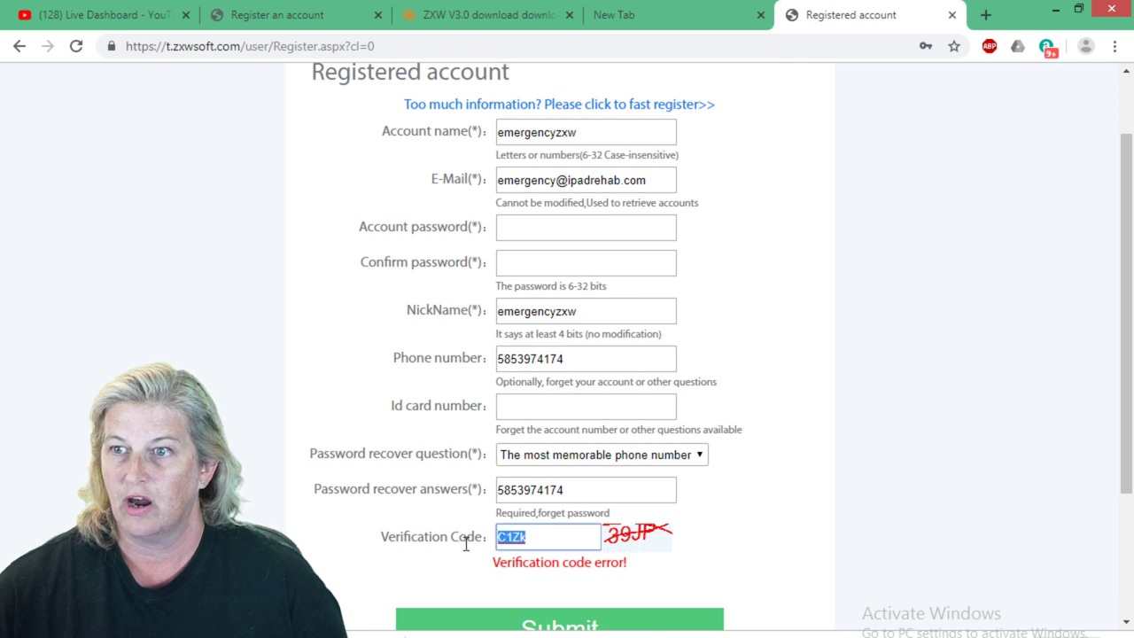
text(39J)
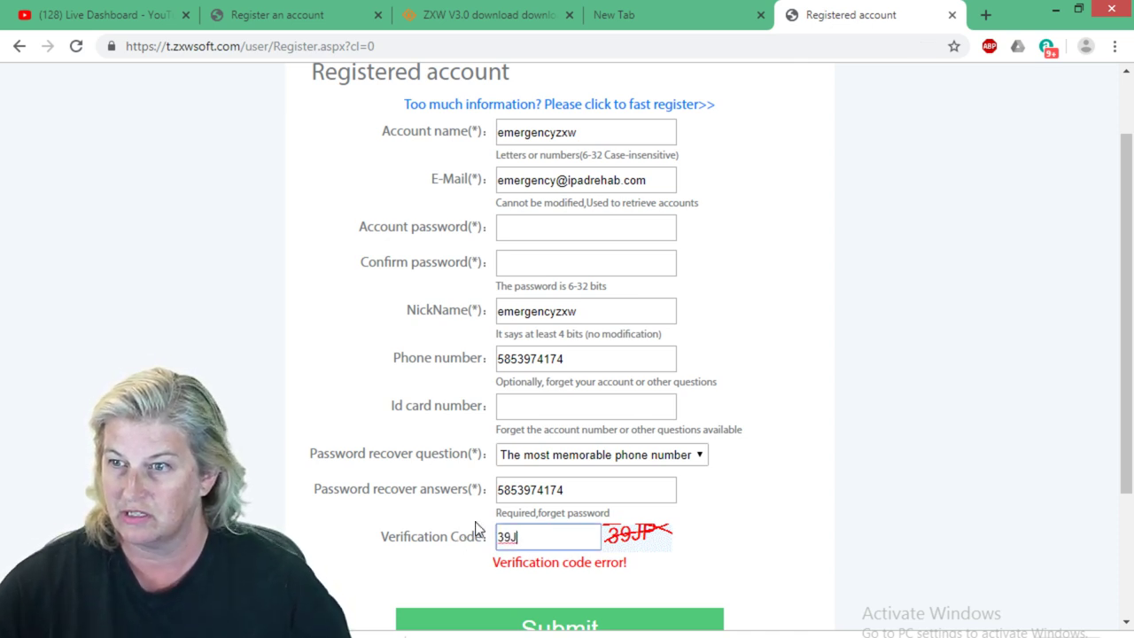
text(P)
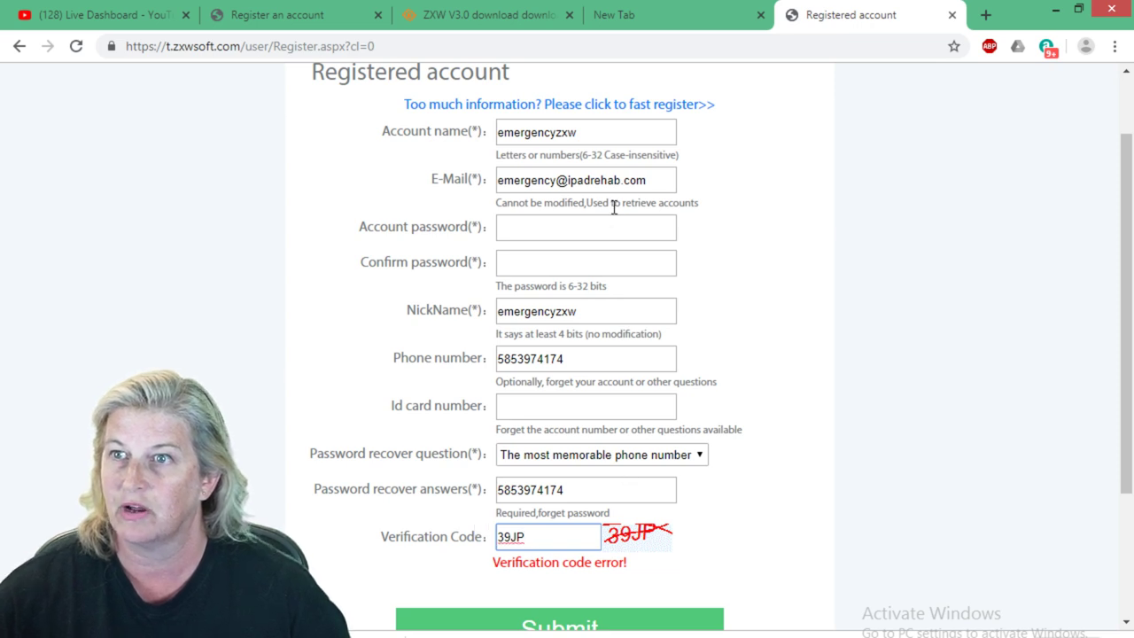
Re-enter the account password and its confirmation, then resubmit the registration form.
click(590, 223)
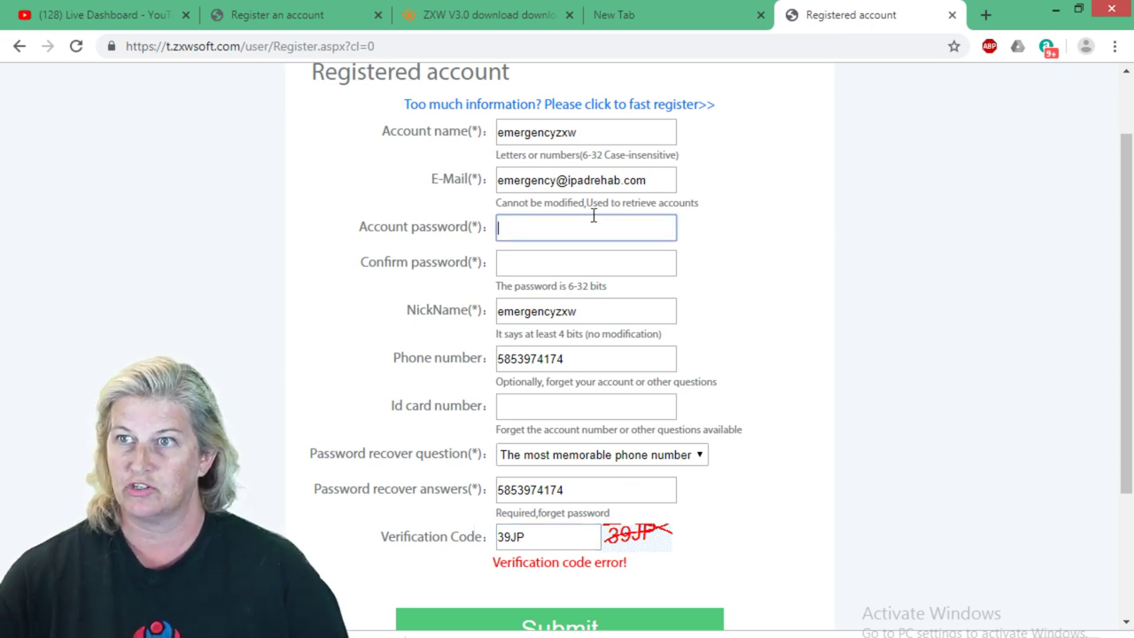
text(••••)
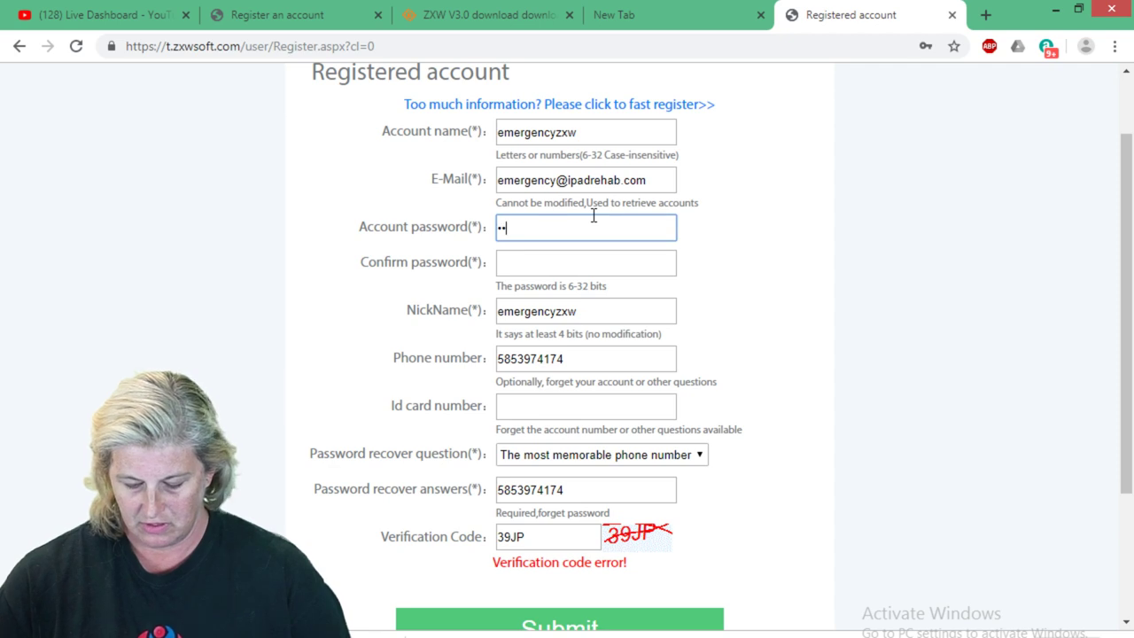
text(•••••)
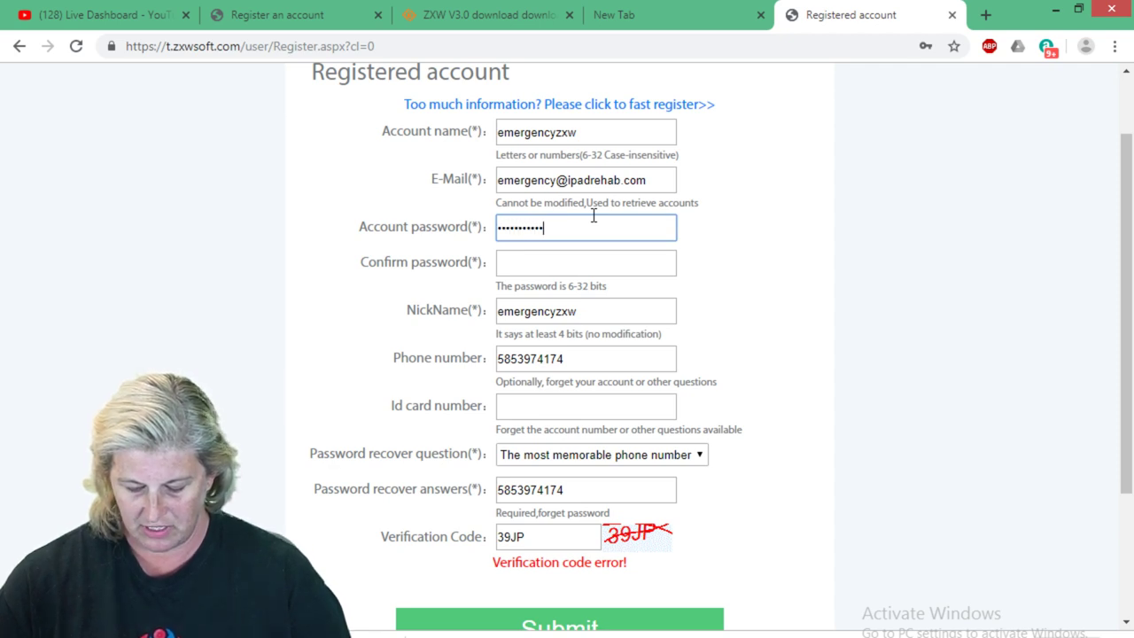
text(••)
key(Tab)
text(•)
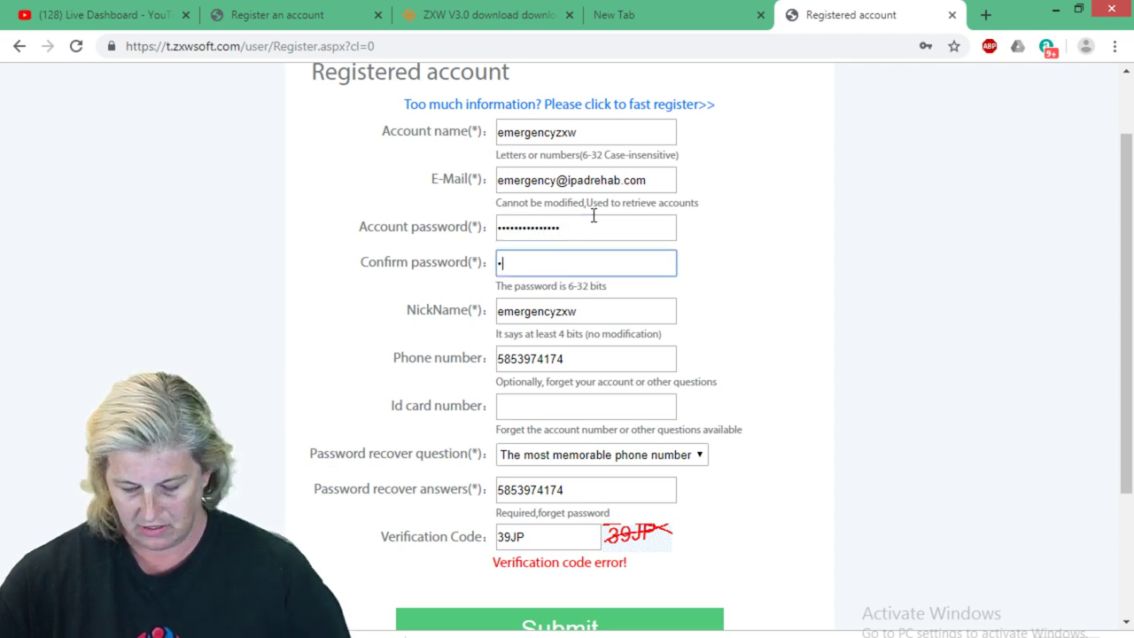
text(••••••••)
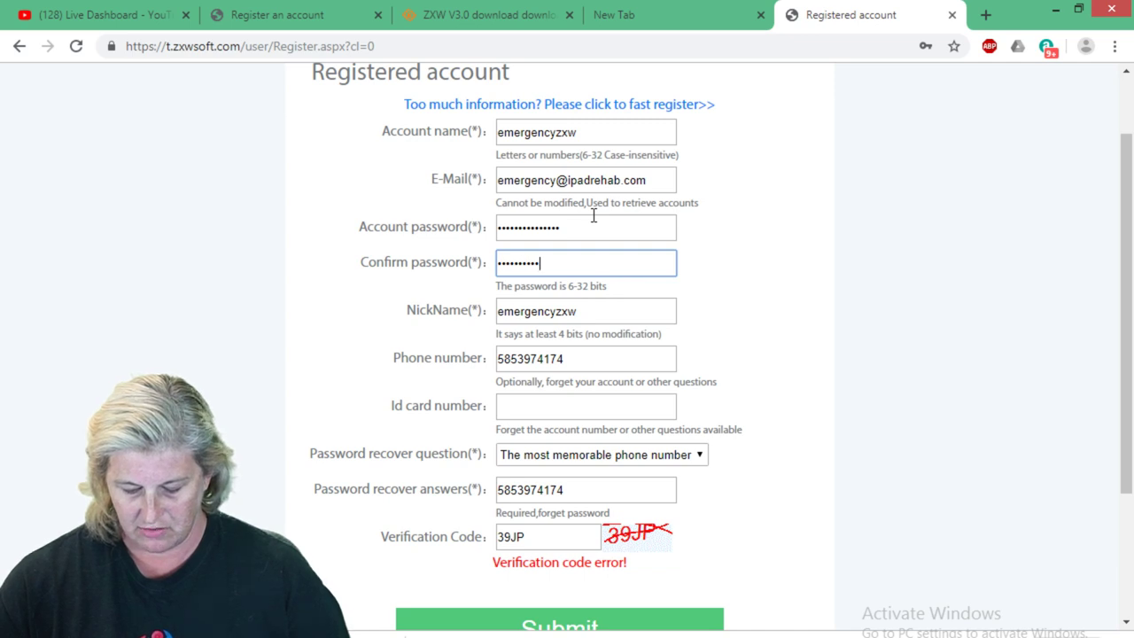
scroll(631, 334, down, 2)
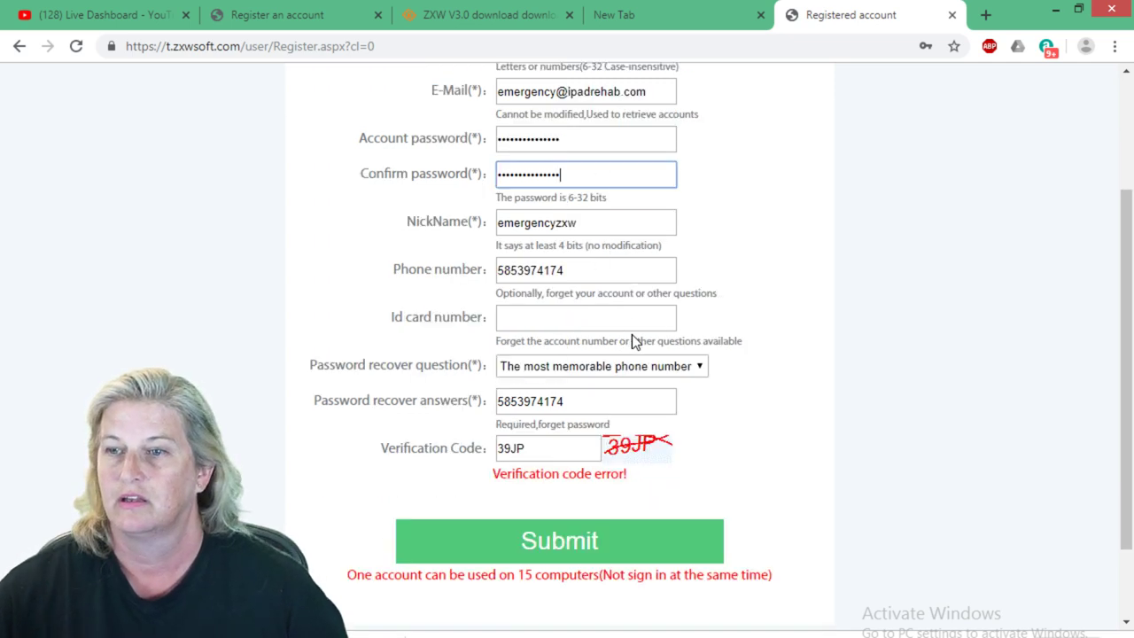
click(595, 443)
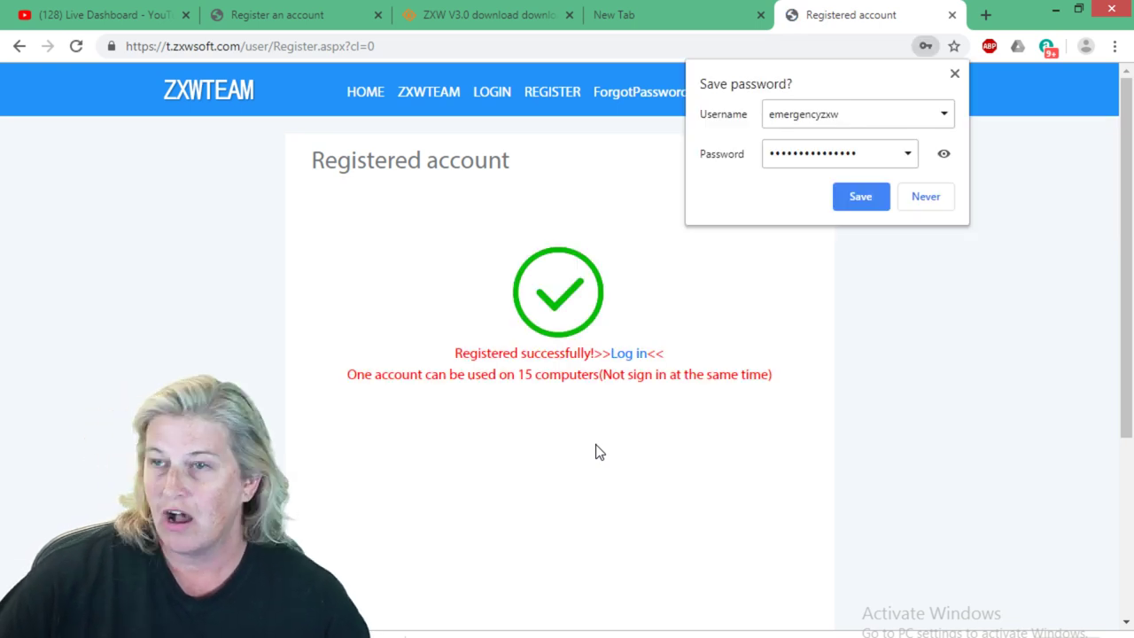
Save the new account's password in Chrome and follow the Log in link.
click(865, 203)
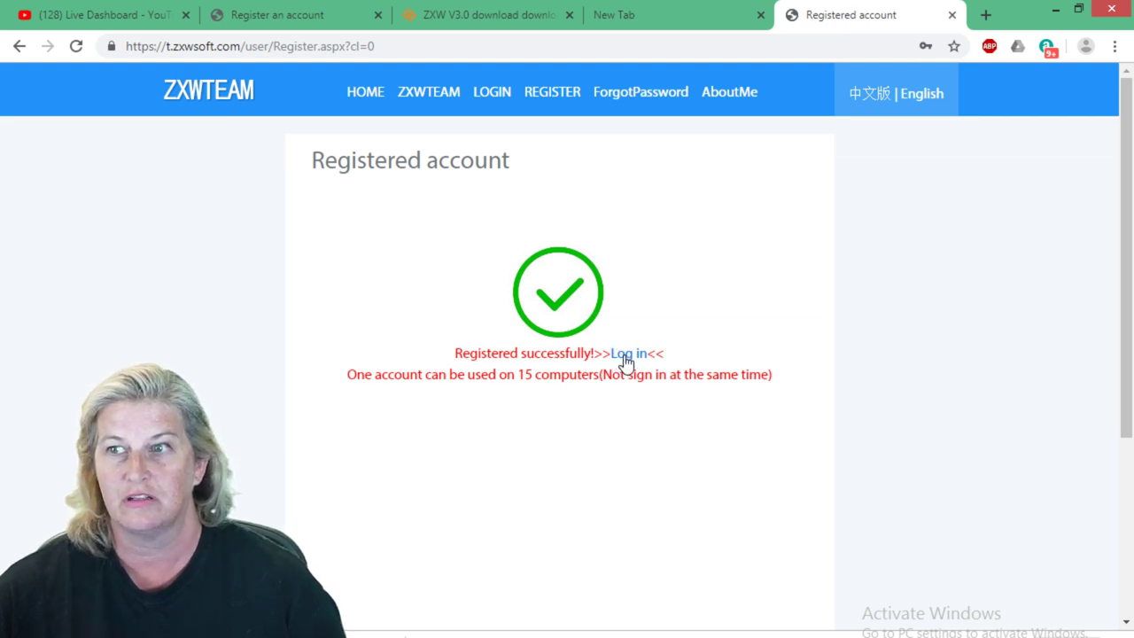
click(624, 355)
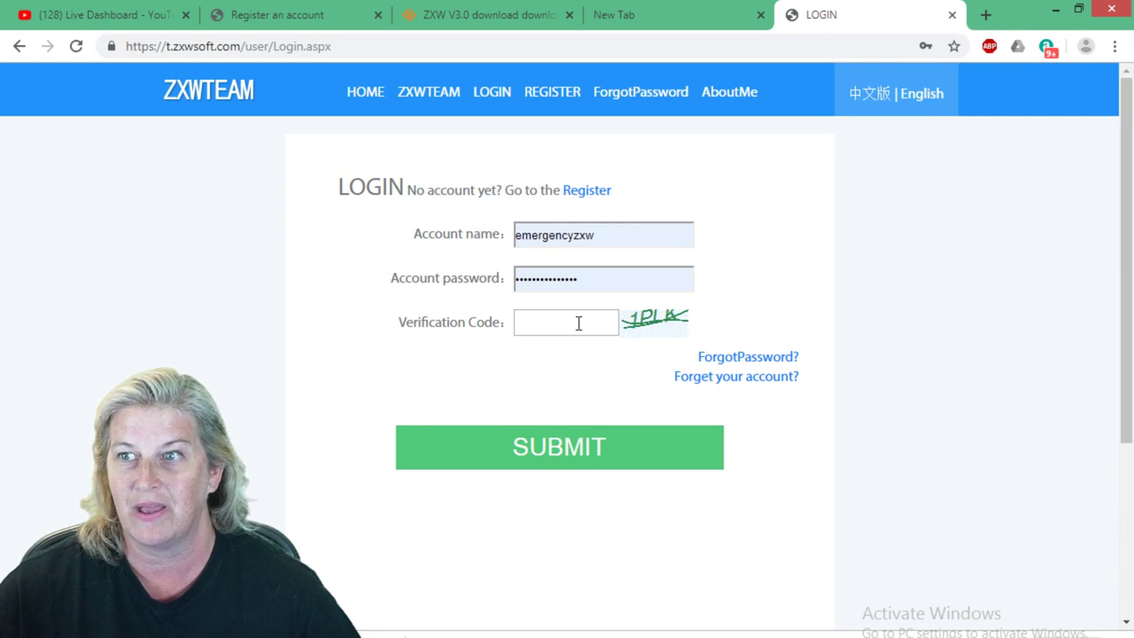
Type the displayed verification code on the LOGIN form and submit it.
click(577, 325)
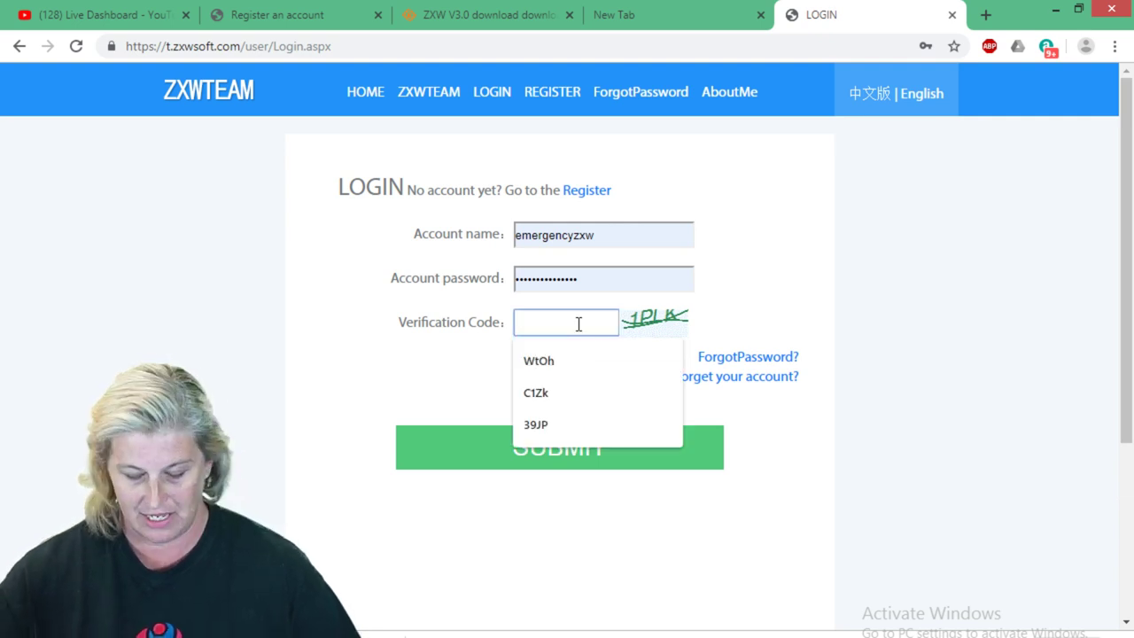
text(1P)
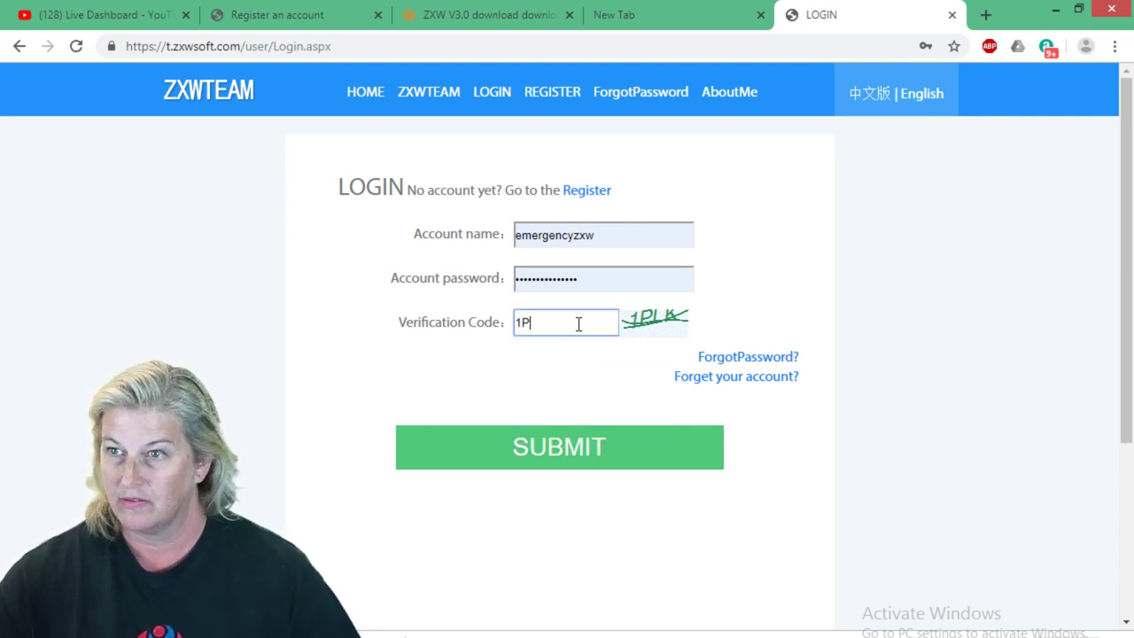
text(L)
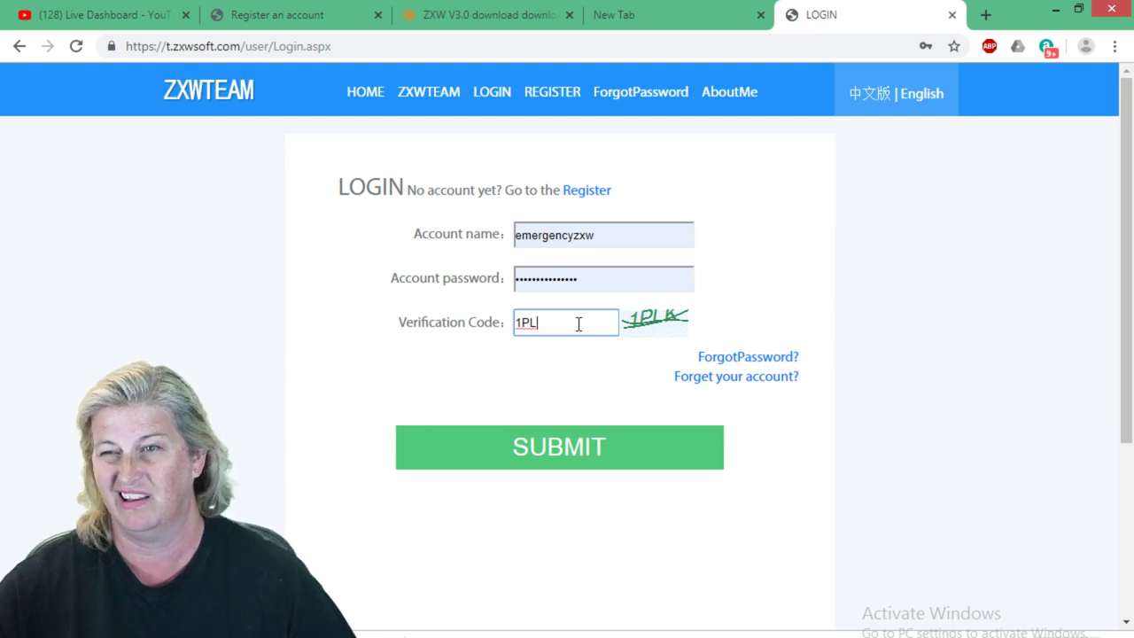
text(K)
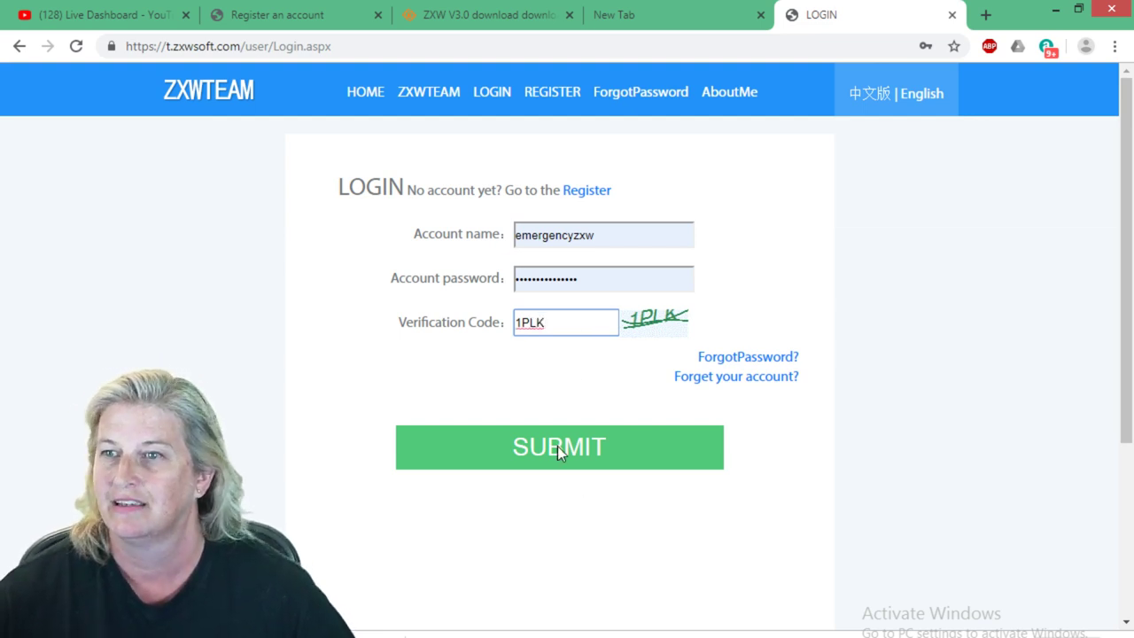
click(557, 446)
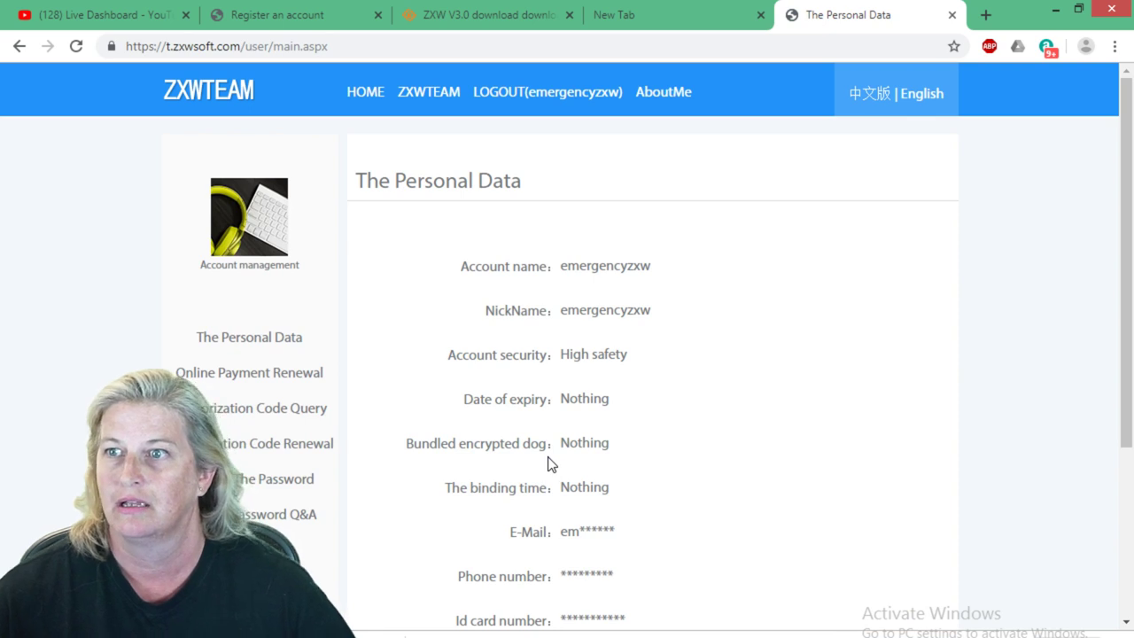
Look over the Personal Data page, then switch to the 'Register an account' tab.
scroll(534, 292, down, 1)
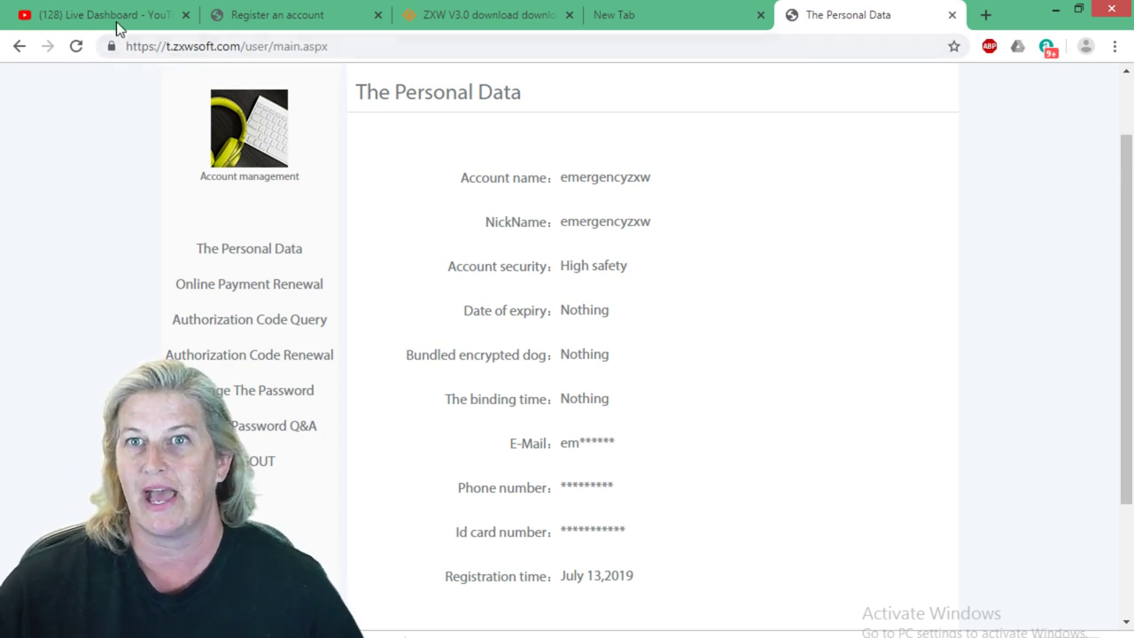
click(304, 21)
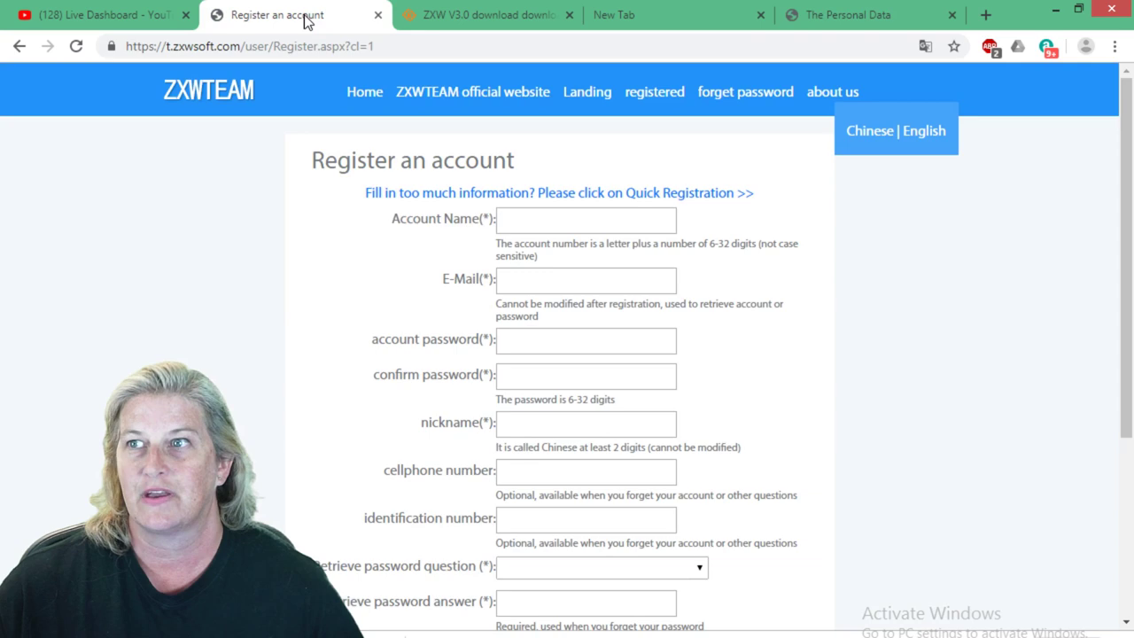
Go back to the iPadRehab ZXW article and follow Step eight's LICENSE SERIAL NUMBER link.
click(20, 46)
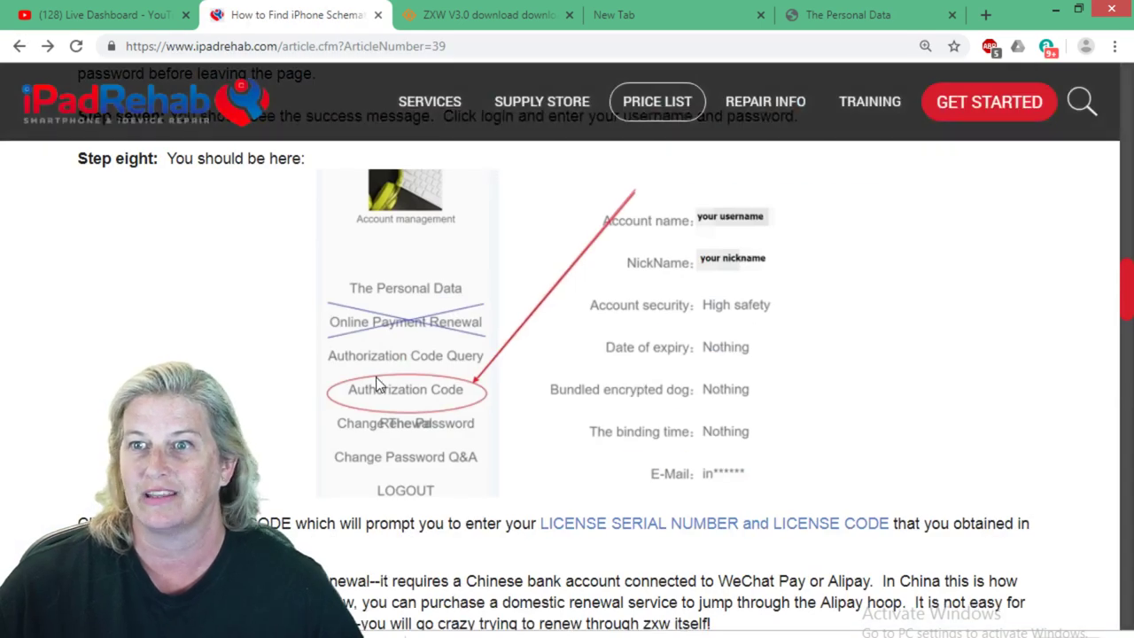
scroll(425, 371, up, 10)
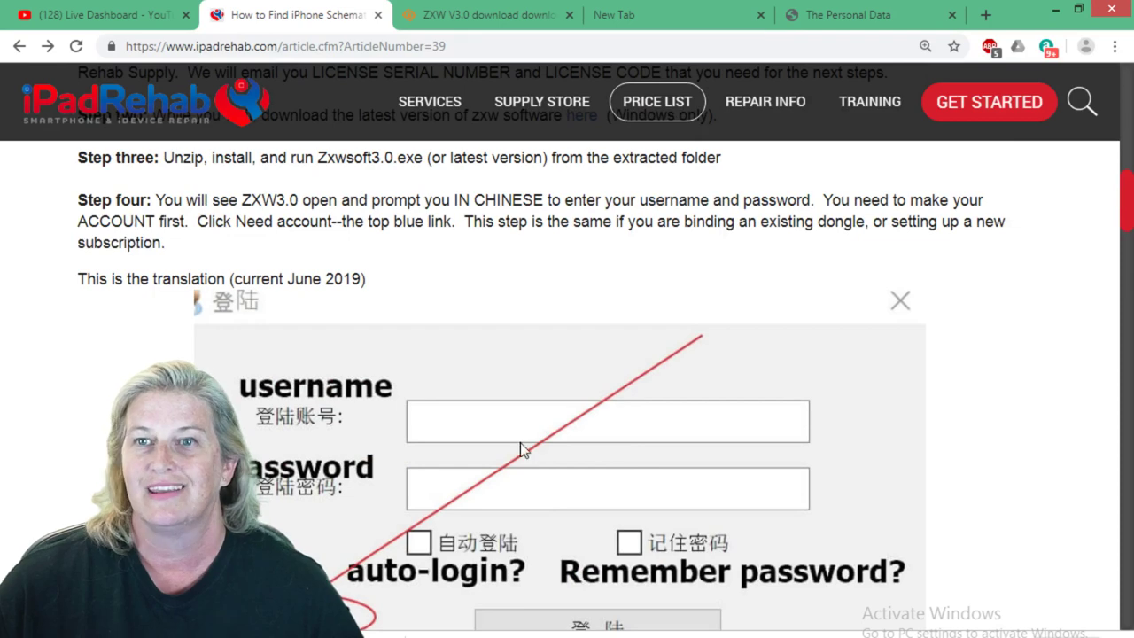
scroll(522, 451, down, 3)
scroll(400, 414, down, 2)
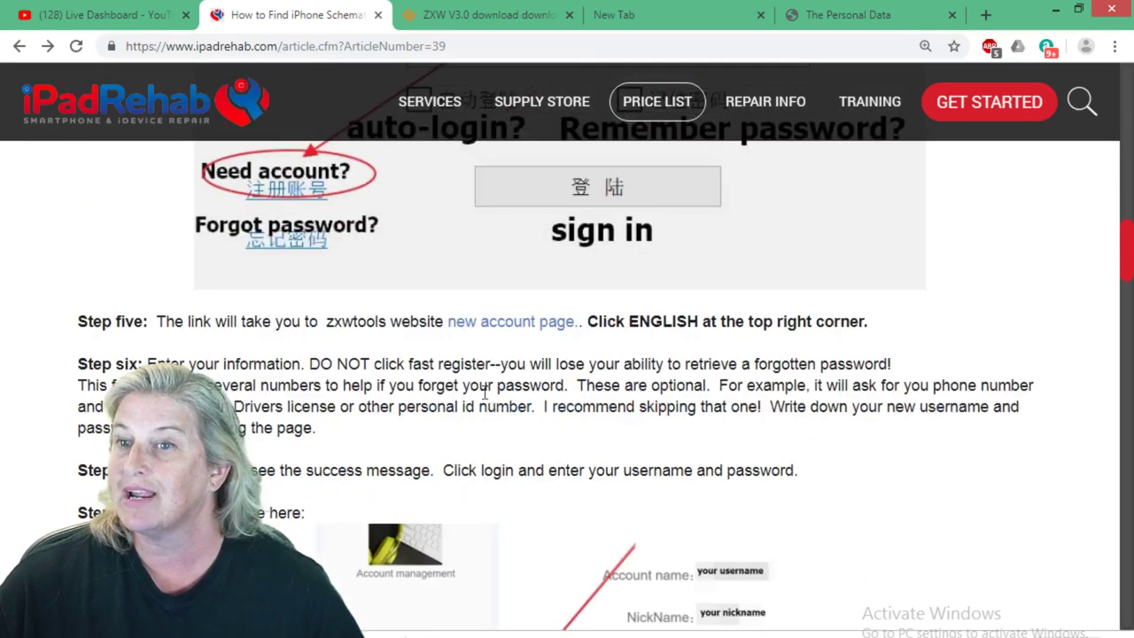
scroll(434, 434, down, 2)
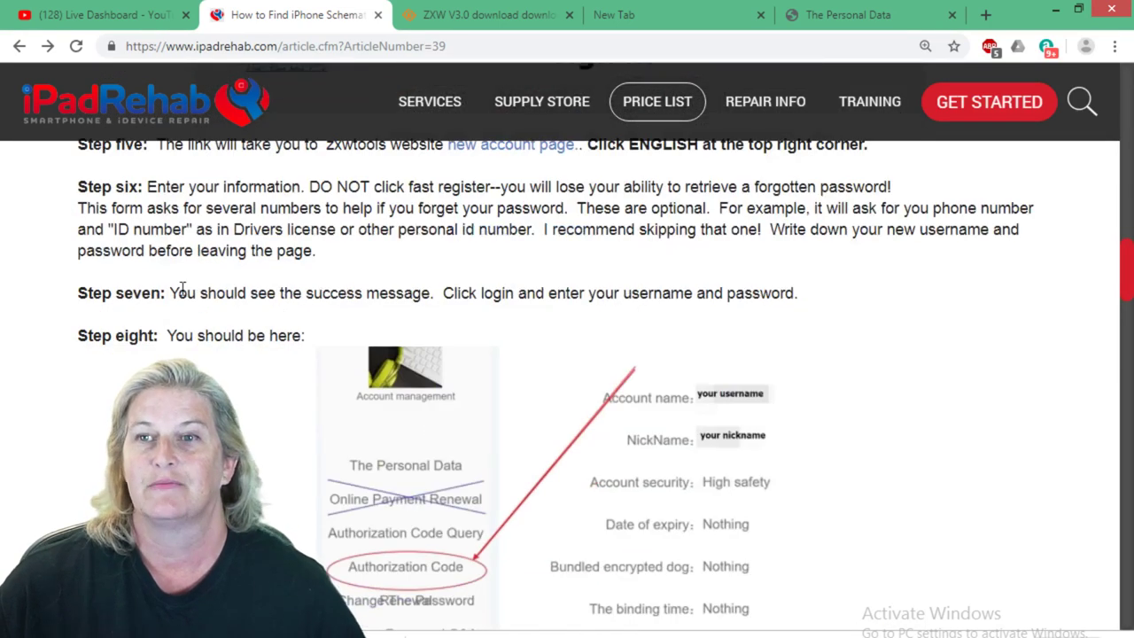
scroll(234, 254, down, 1)
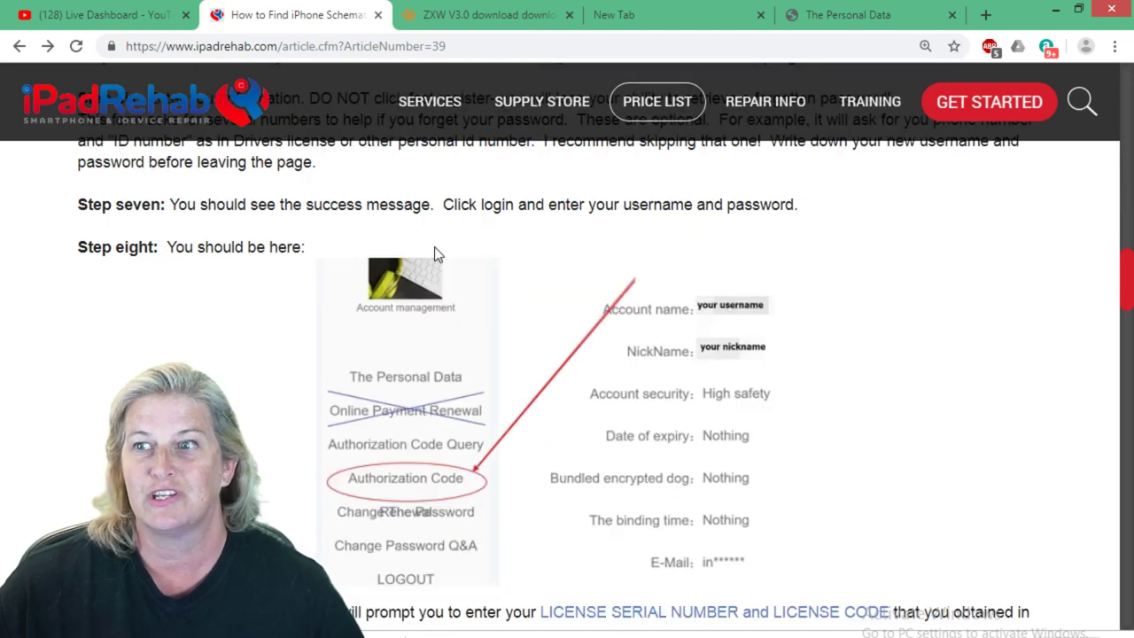
scroll(676, 432, down, 1)
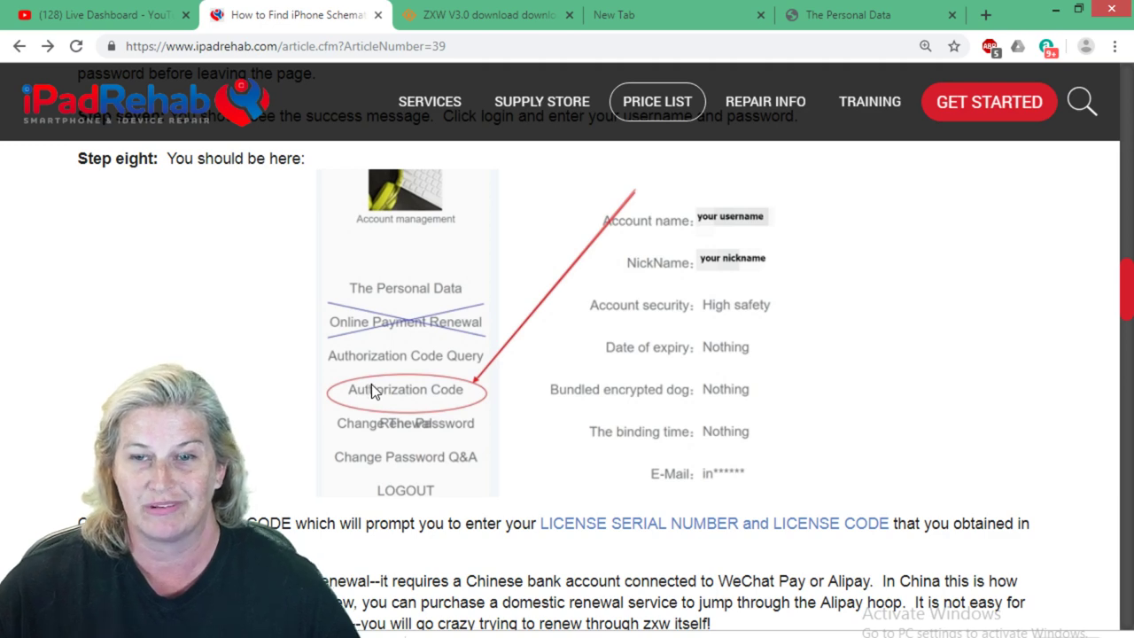
scroll(372, 383, down, 2)
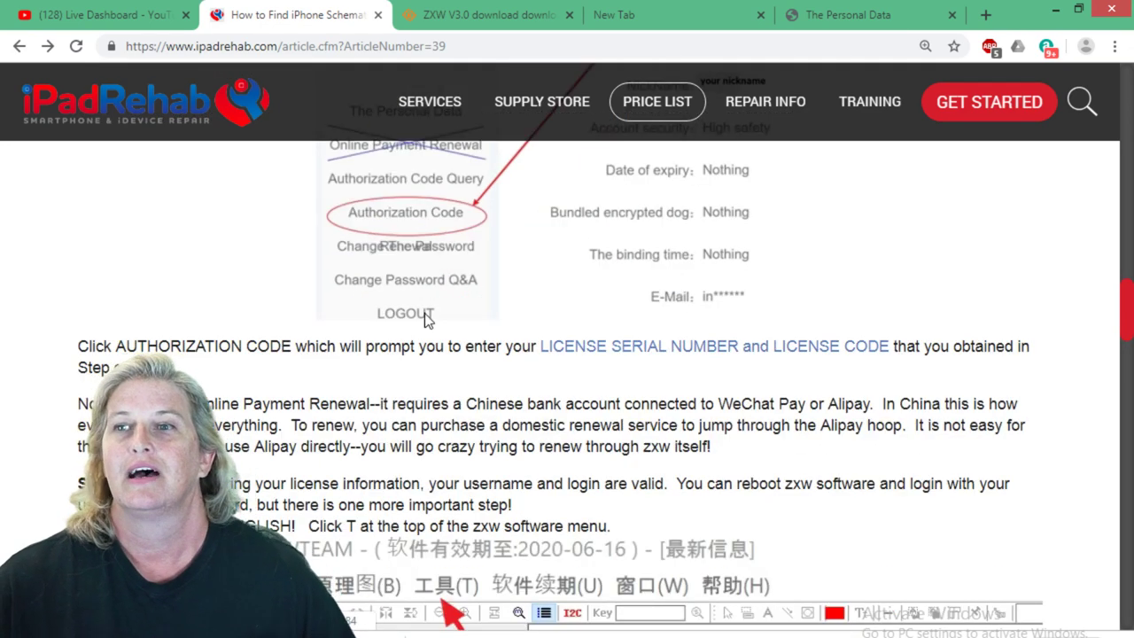
click(691, 352)
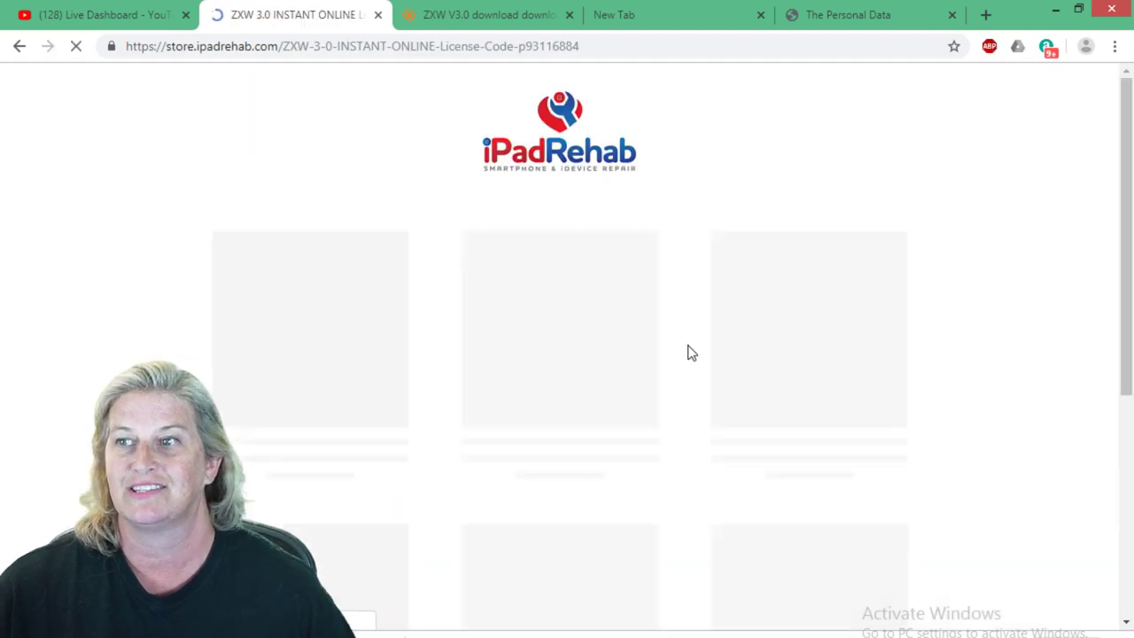
Review the $69.00 license code listing and its share options, then return to the Personal Data tab.
scroll(619, 285, down, 2)
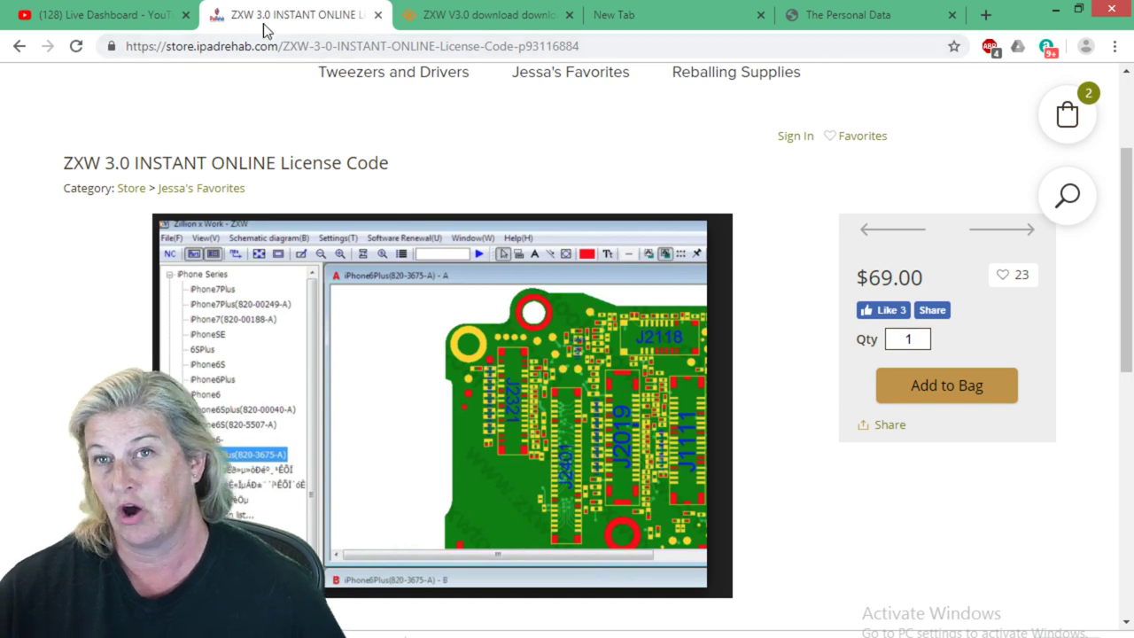
click(893, 427)
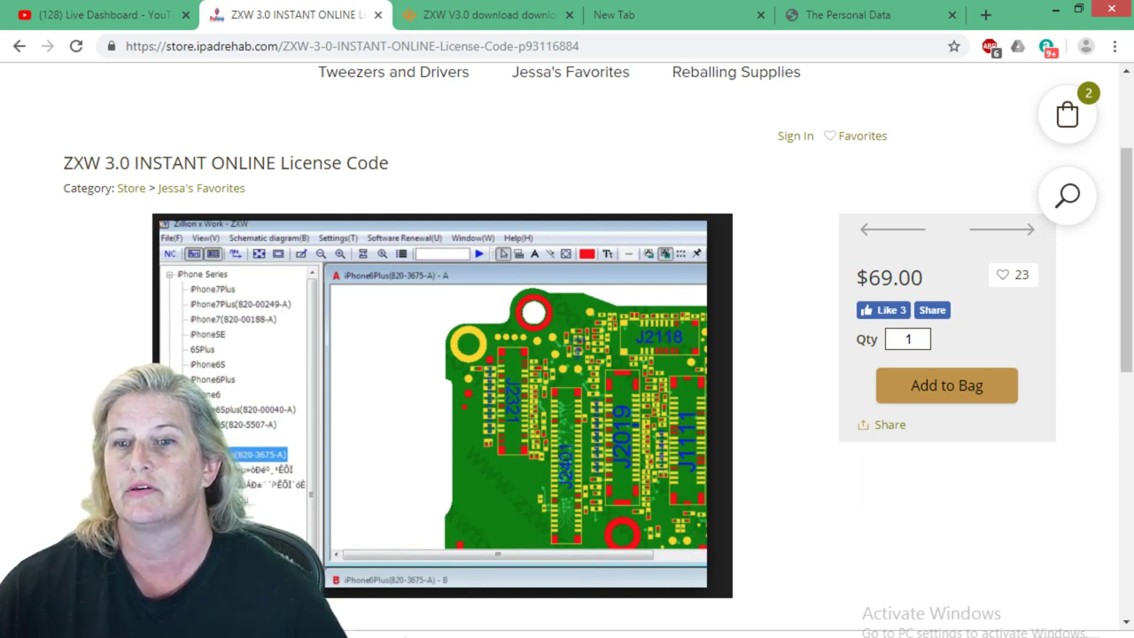
mouse_move(212, 637)
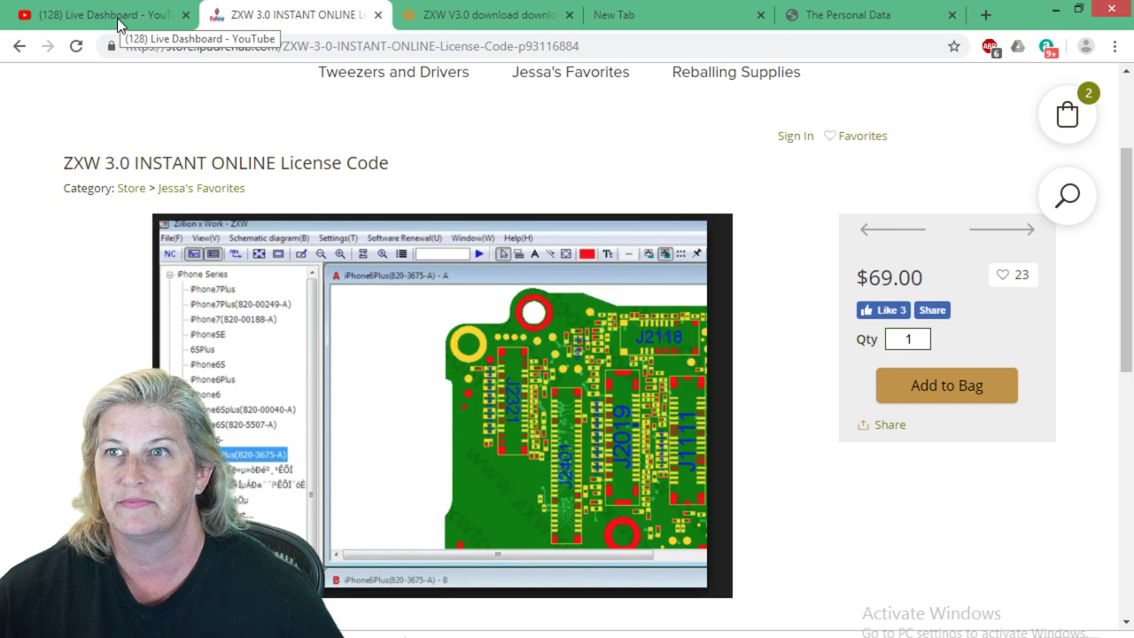
click(850, 14)
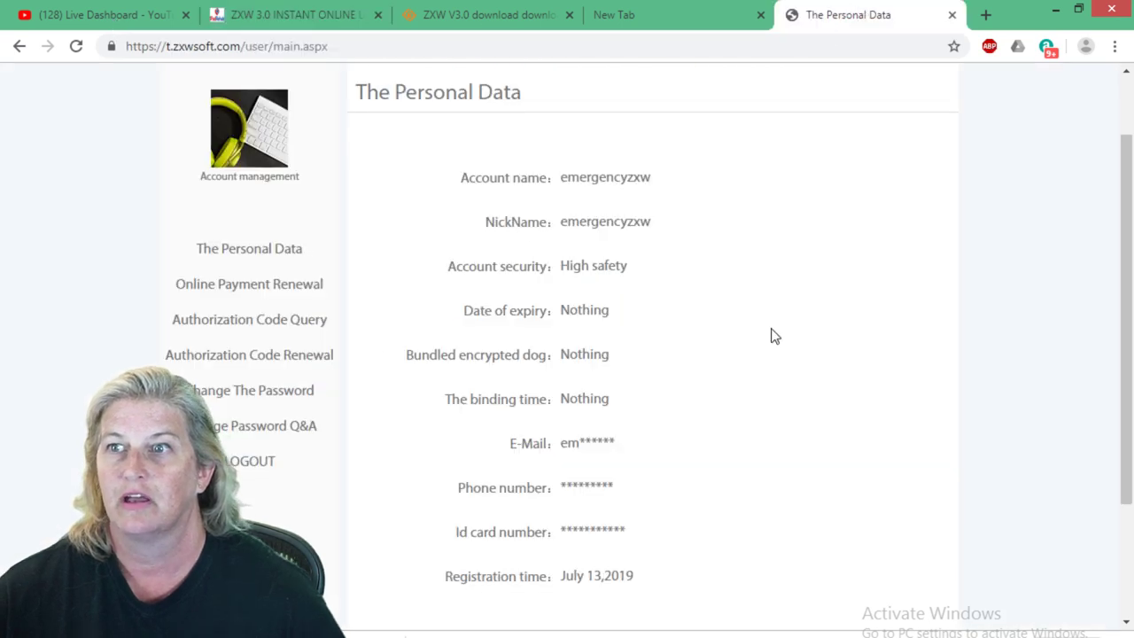
click(279, 25)
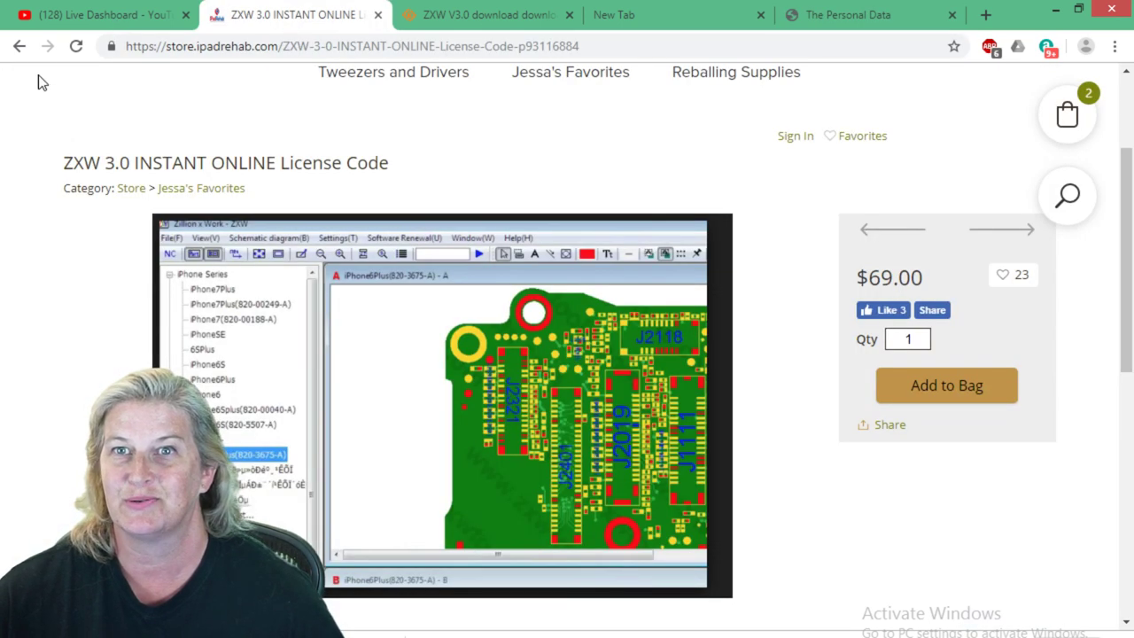
click(20, 48)
scroll(340, 286, down, 10)
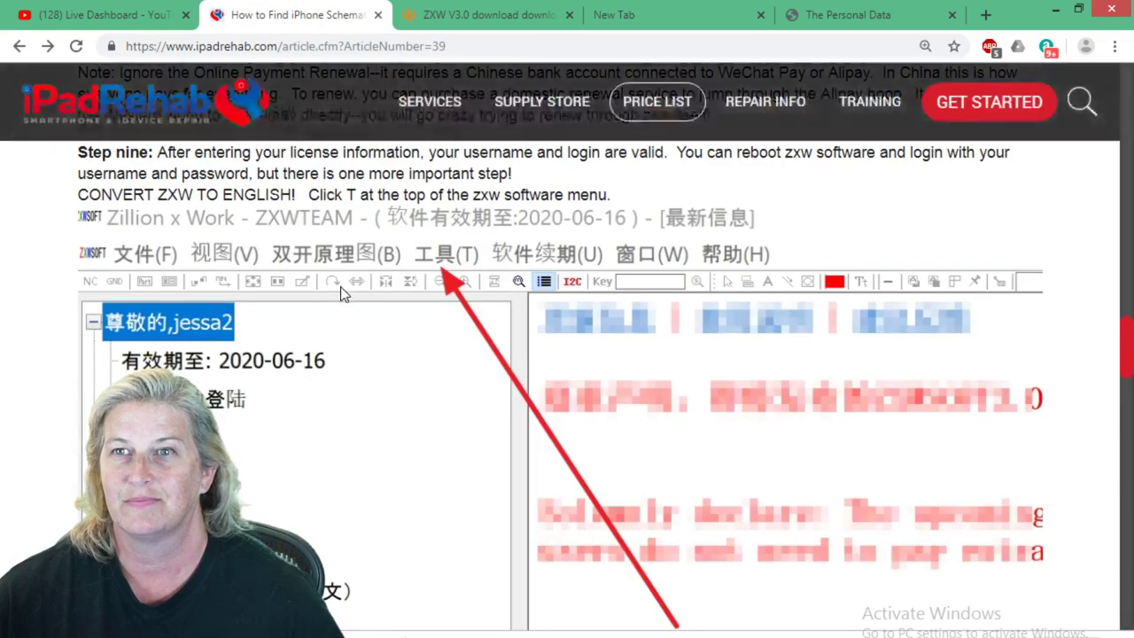
scroll(348, 305, down, 3)
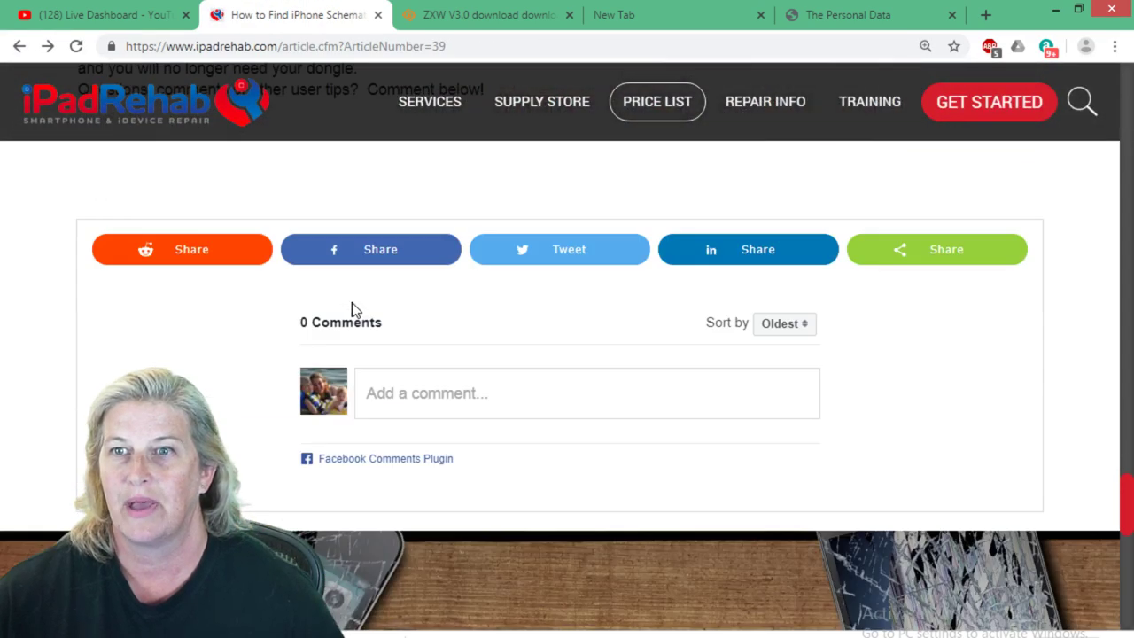
scroll(351, 310, up, 12)
scroll(388, 349, up, 2)
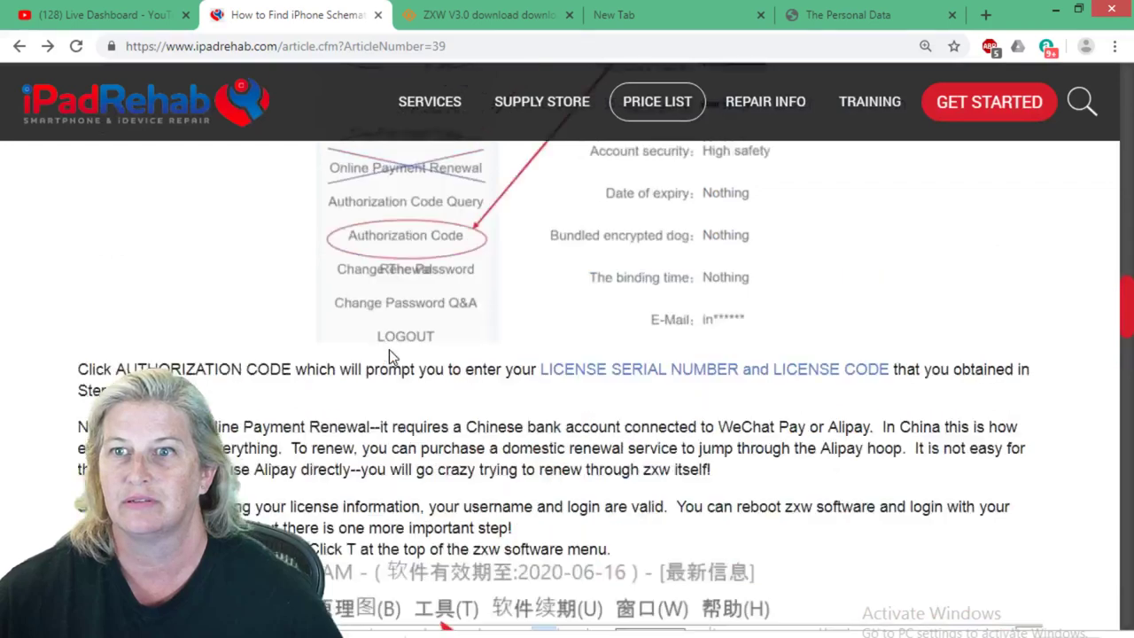
scroll(389, 355, down, 1)
scroll(387, 531, up, 4)
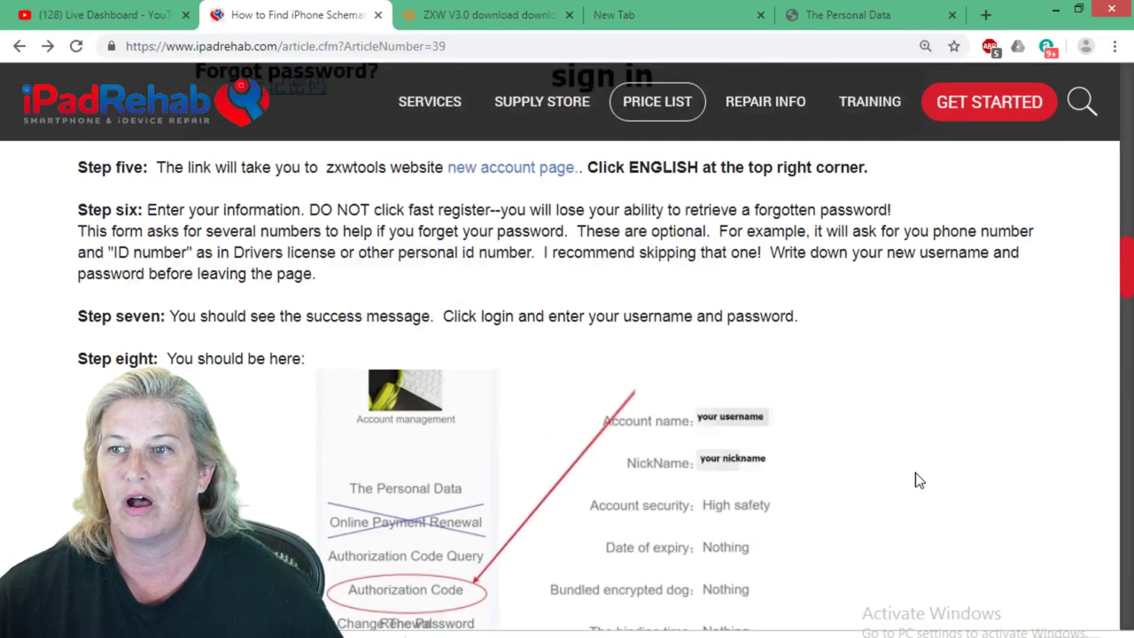
scroll(918, 479, down, 2)
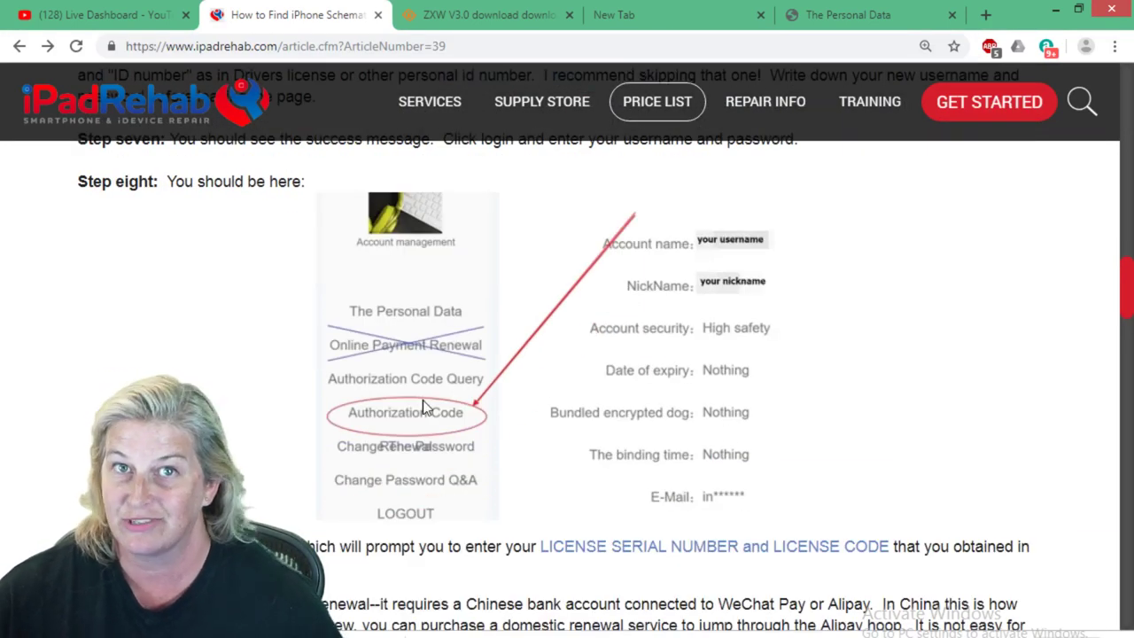
scroll(434, 434, down, 1)
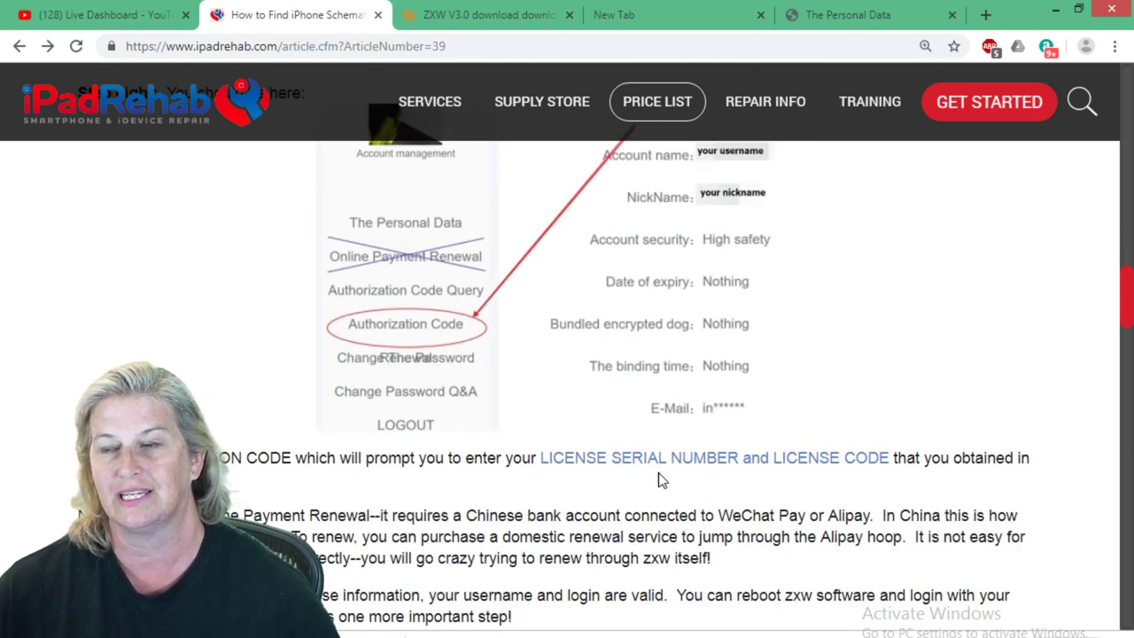
scroll(589, 518, down, 1)
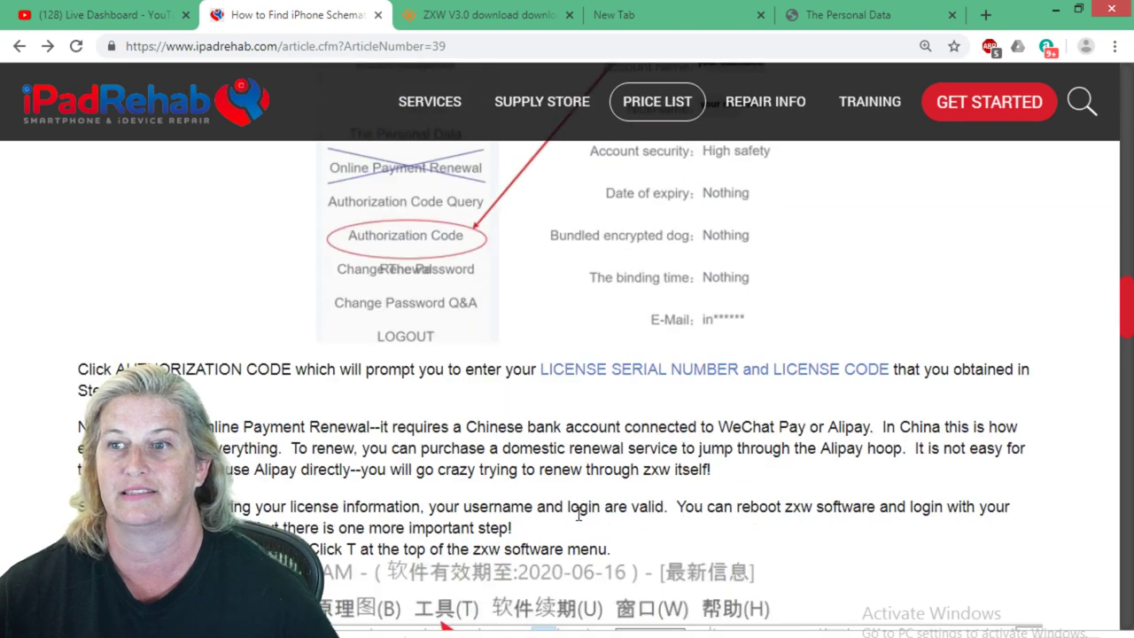
scroll(578, 515, down, 1)
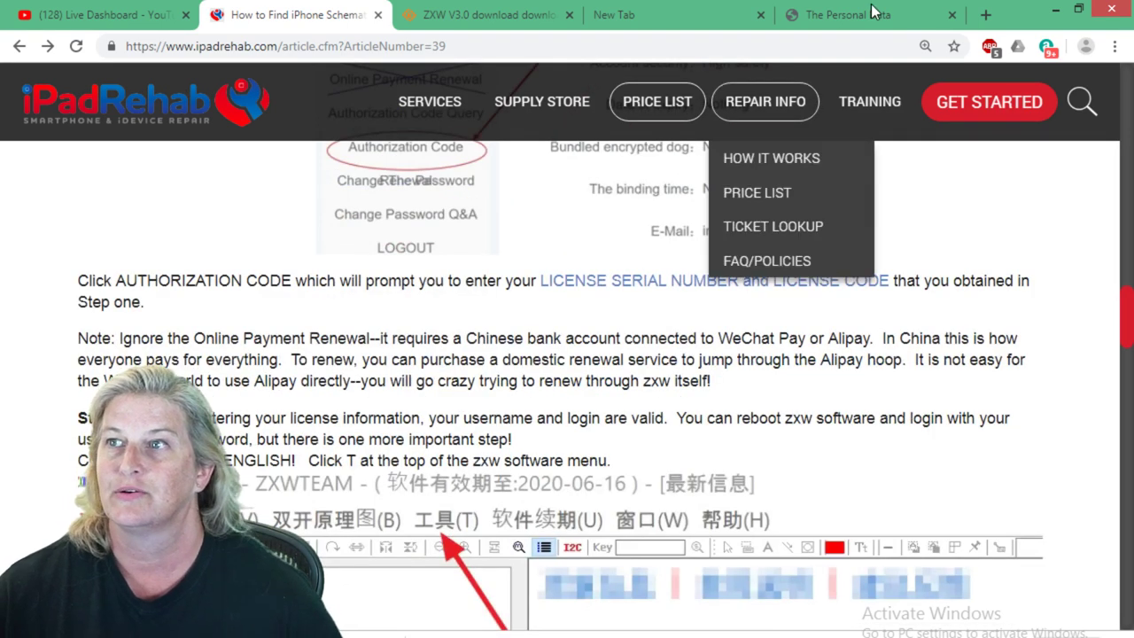
click(870, 6)
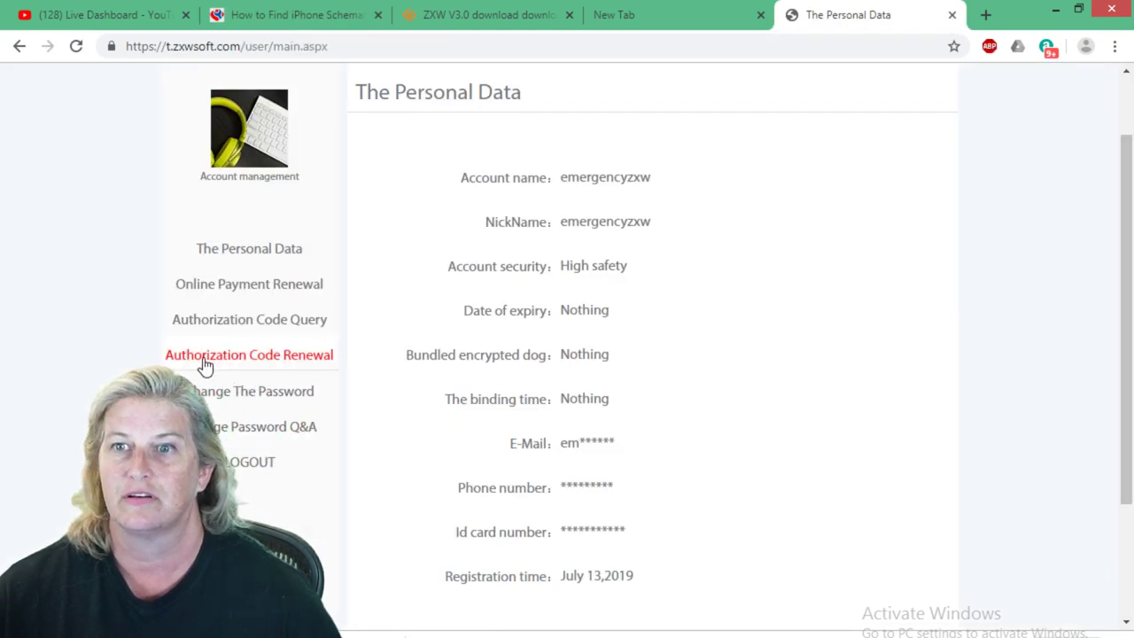